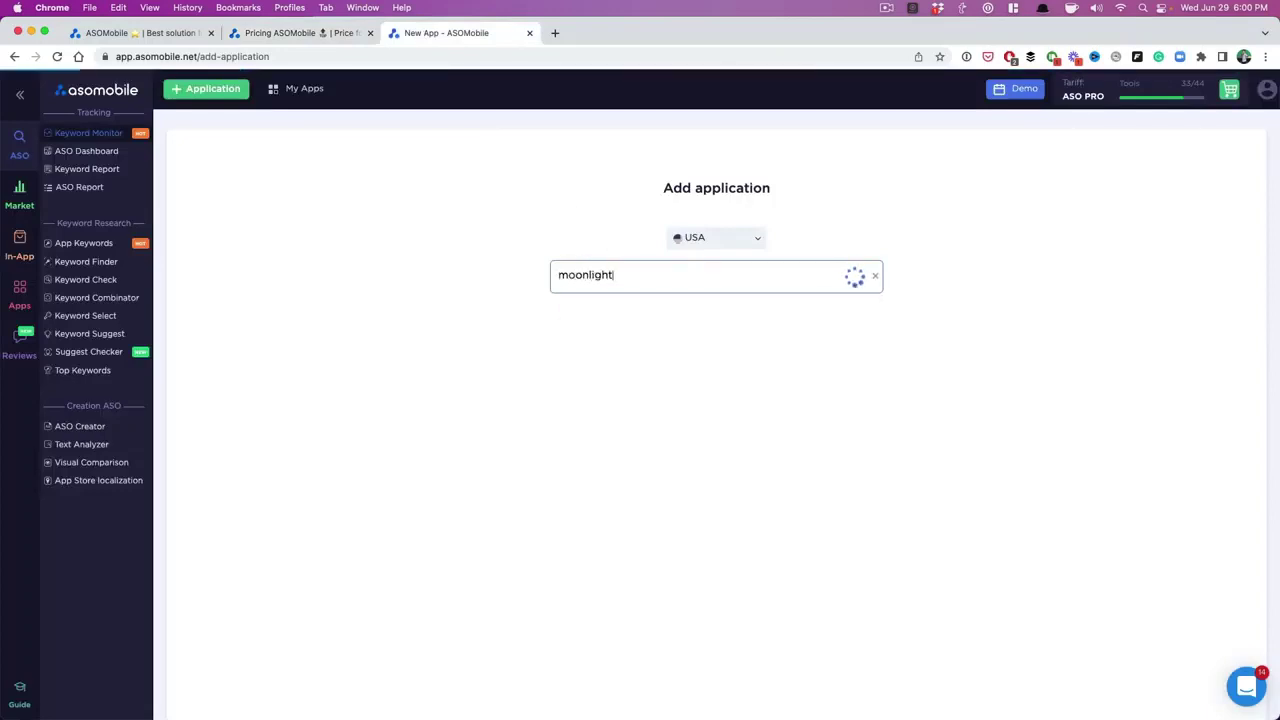
Find and select the Moonlight: Background Noise app, and enter background noise and sleep sounds as keywords to track
{"action": "type", "text": "background"}
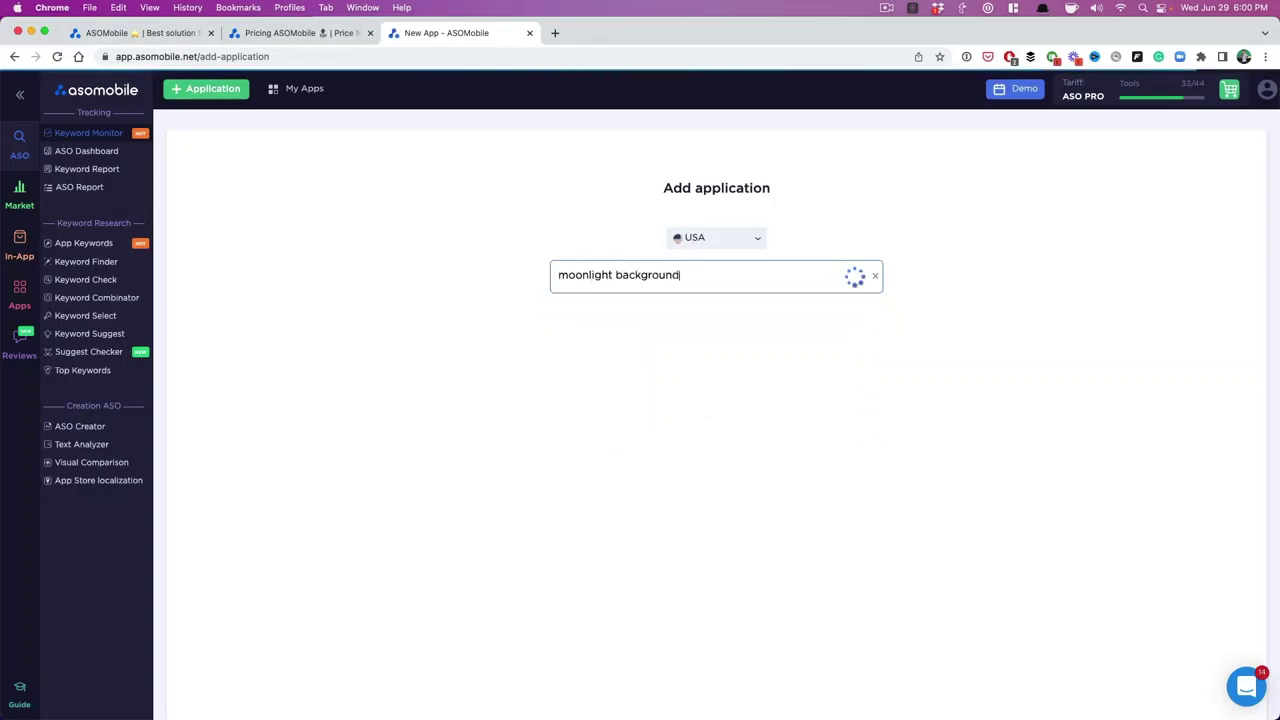
{"action": "left_click", "coordinate": [657, 308]}
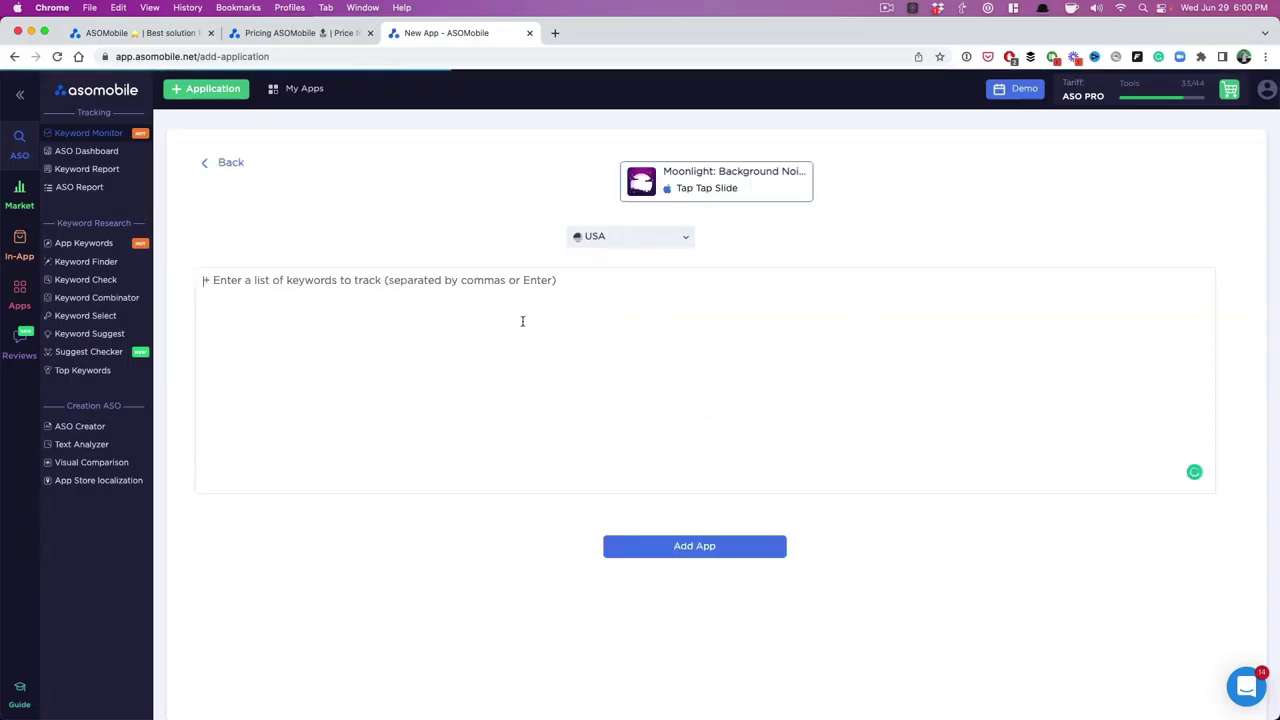
{"action": "type", "text": "background"}
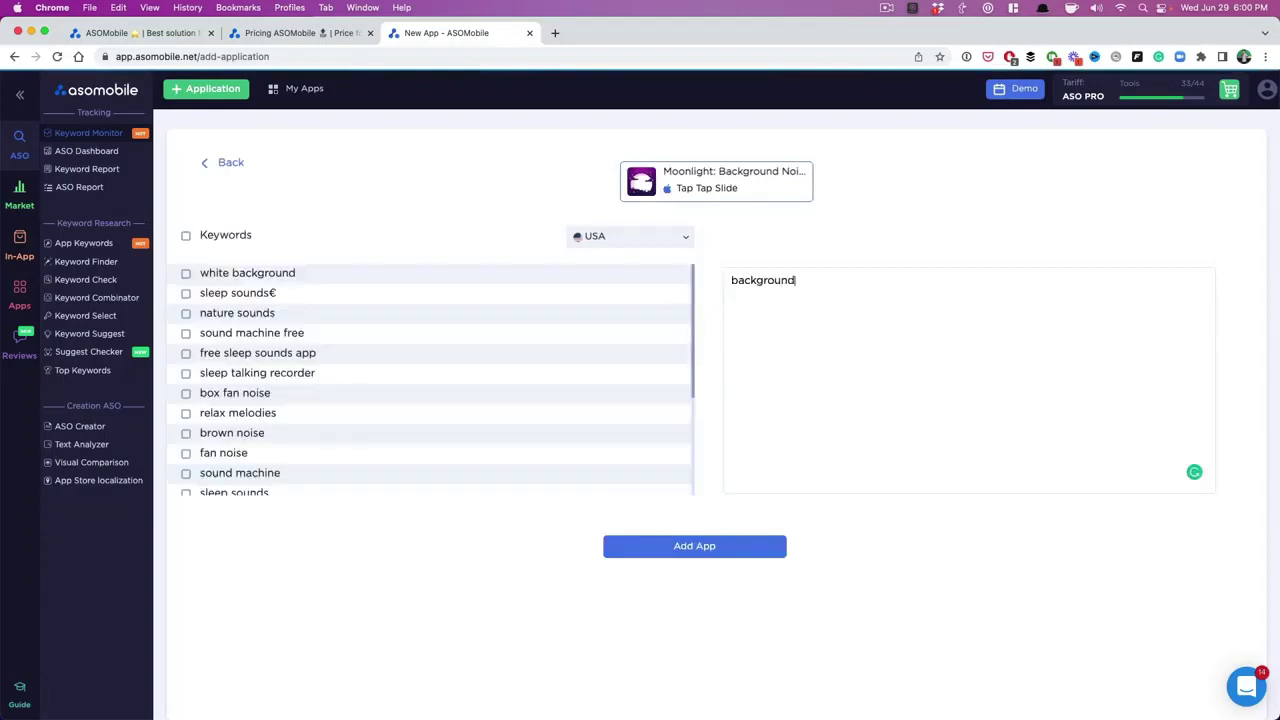
{"action": "type", "text": " noise "}
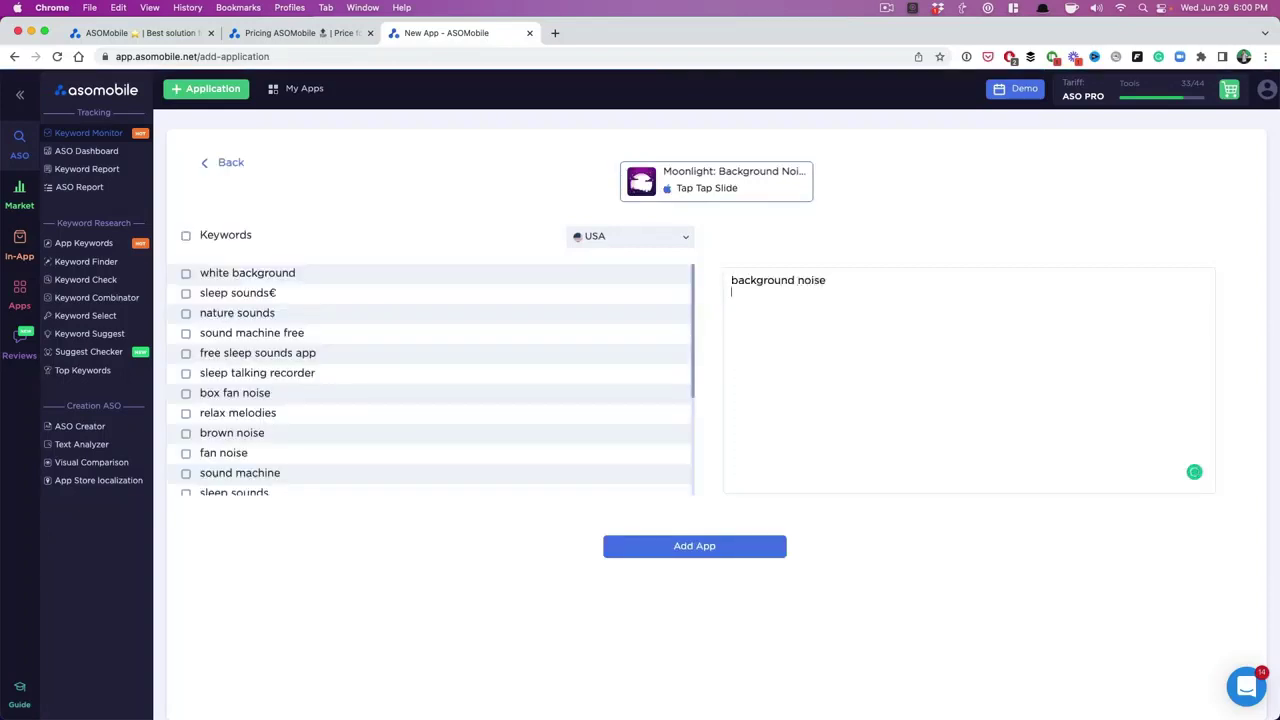
{"action": "type", "text": "sleep sounds"}
Select the suggested keywords sound machine, brown noise, sleep sounds, soothe and rain sounds for tracking
{"action": "left_click", "coordinate": [186, 474]}
{"action": "scroll", "coordinate": [290, 443], "scroll_direction": "down", "scroll_amount": 3}
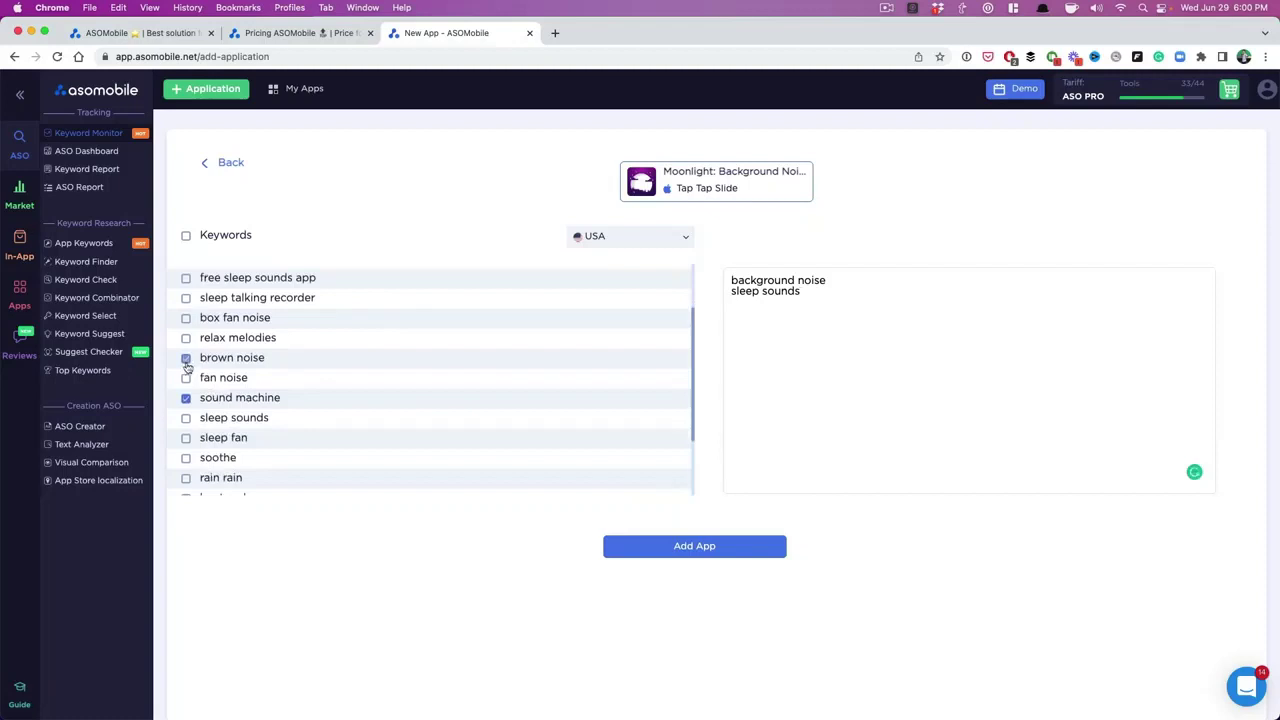
{"action": "left_click", "coordinate": [186, 362]}
{"action": "left_click", "coordinate": [186, 419]}
{"action": "scroll", "coordinate": [226, 440], "scroll_direction": "down", "scroll_amount": 3}
{"action": "left_click", "coordinate": [186, 366]}
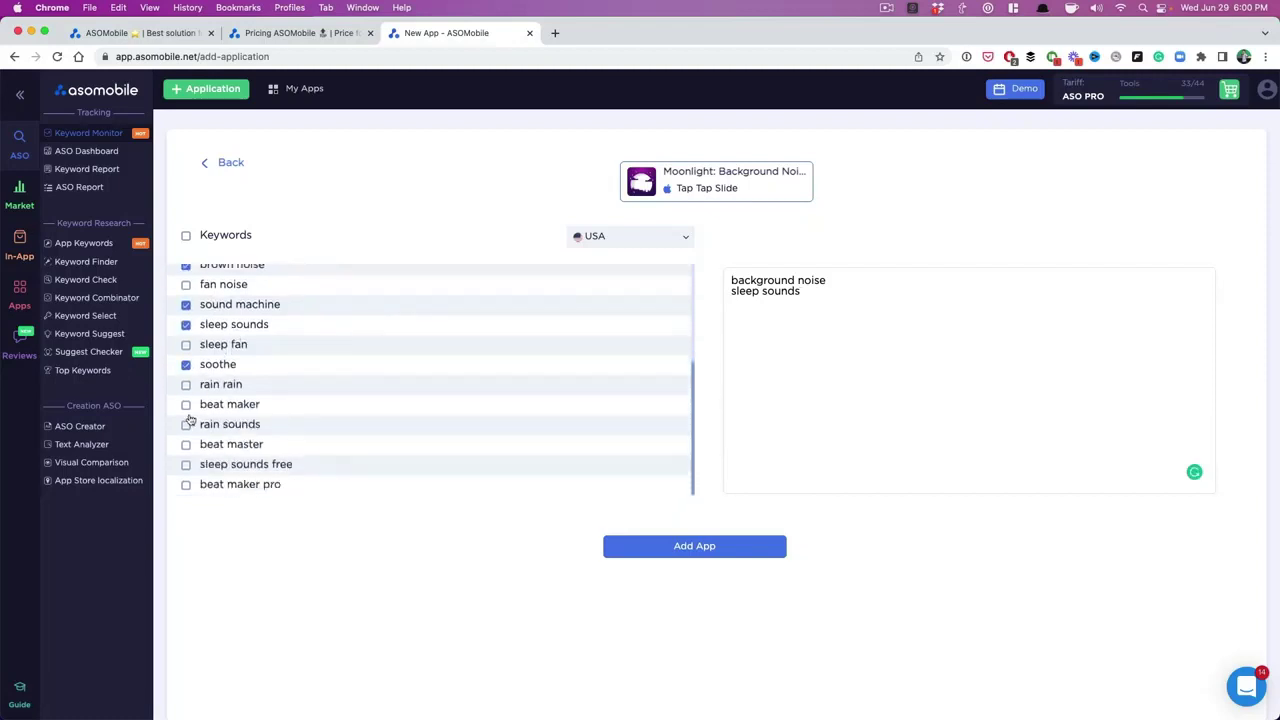
{"action": "left_click", "coordinate": [186, 426]}
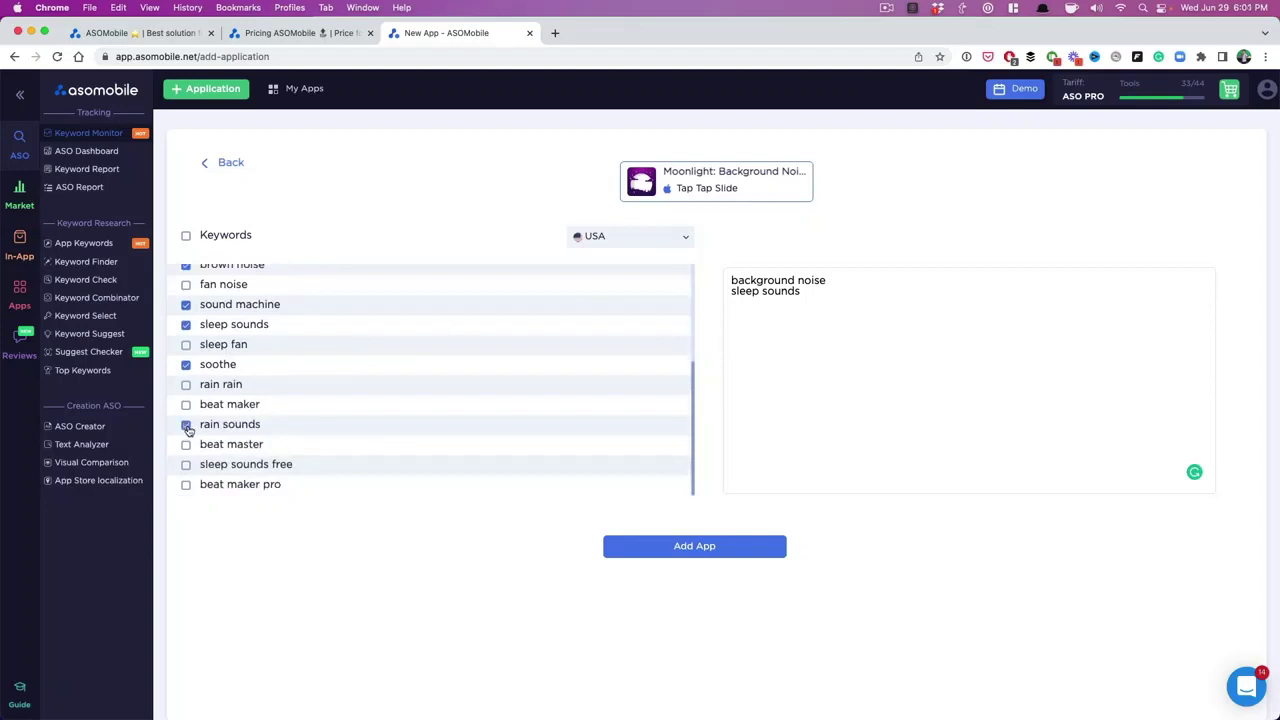
Remove the duplicate sleep sounds entry from the typed keywords and add the app
{"action": "triple_click", "coordinate": [867, 303]}
{"action": "key", "text": "BackSpace"}
{"action": "left_click", "coordinate": [728, 548]}
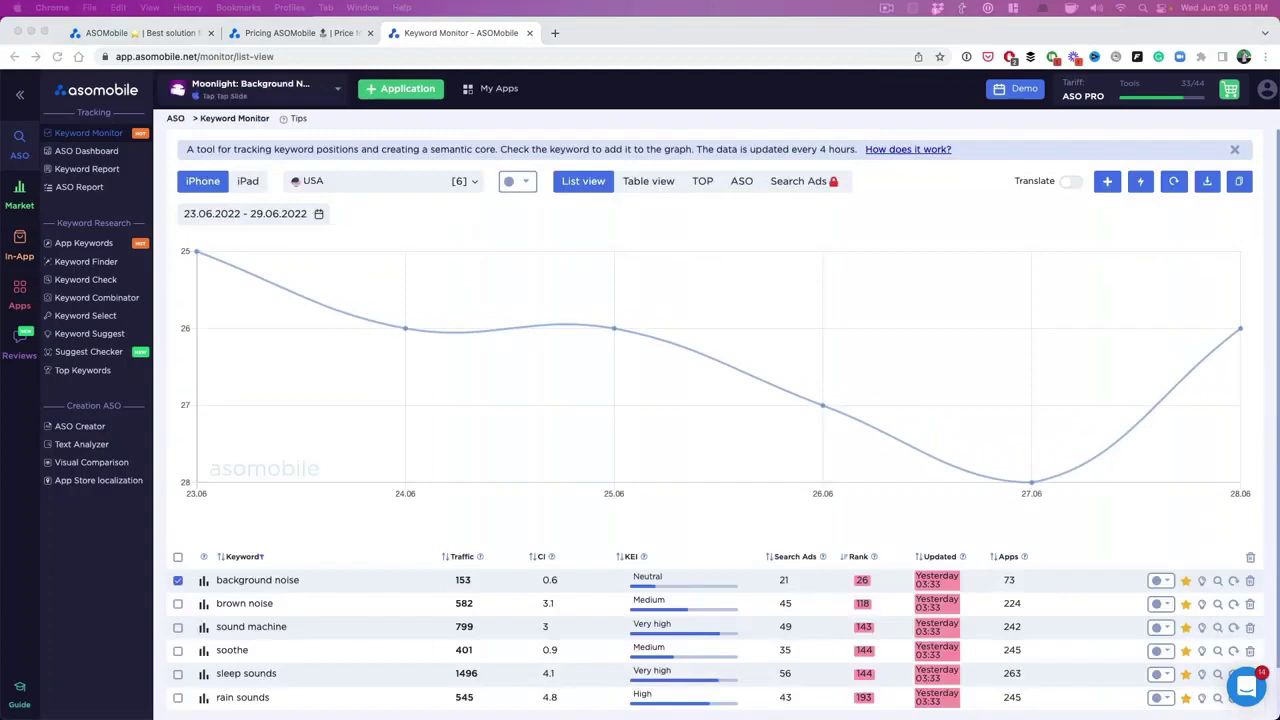
Review the tracked keywords' rankings, and the app's indexed, competitor and suggested keywords in App Keywords
{"action": "scroll", "coordinate": [443, 357], "scroll_direction": "down", "scroll_amount": 1}
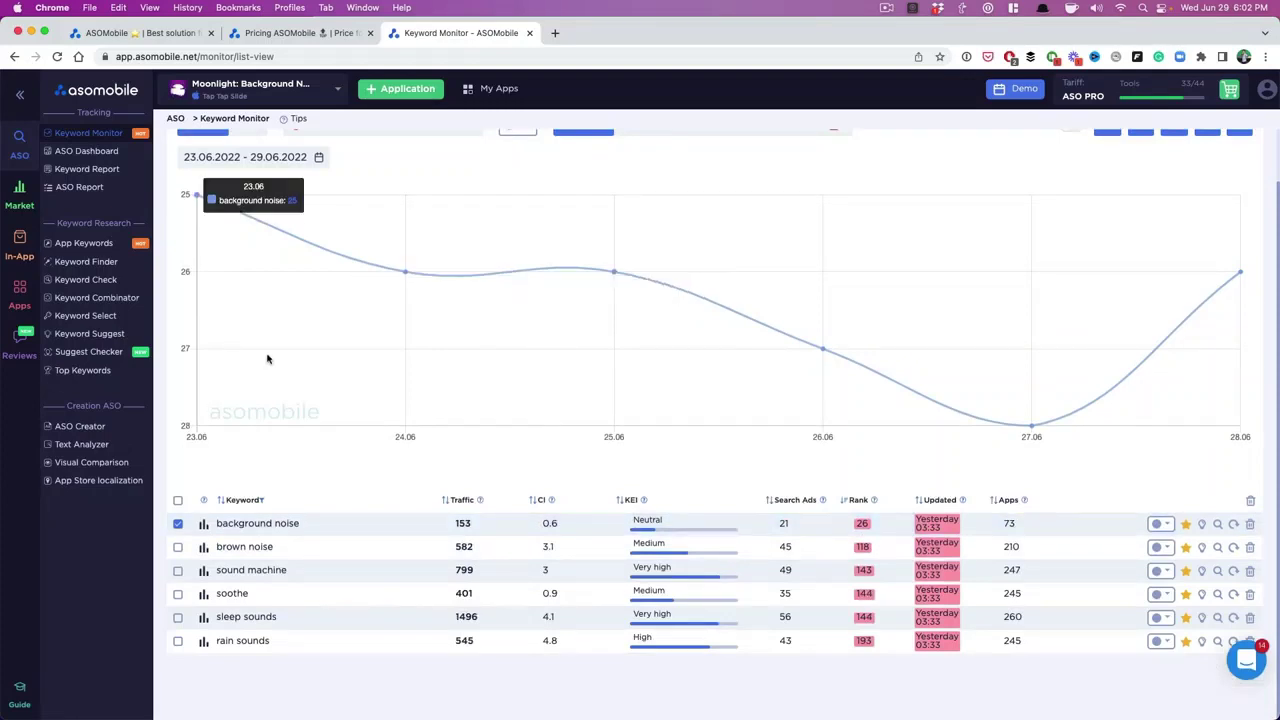
{"action": "left_click", "coordinate": [106, 246]}
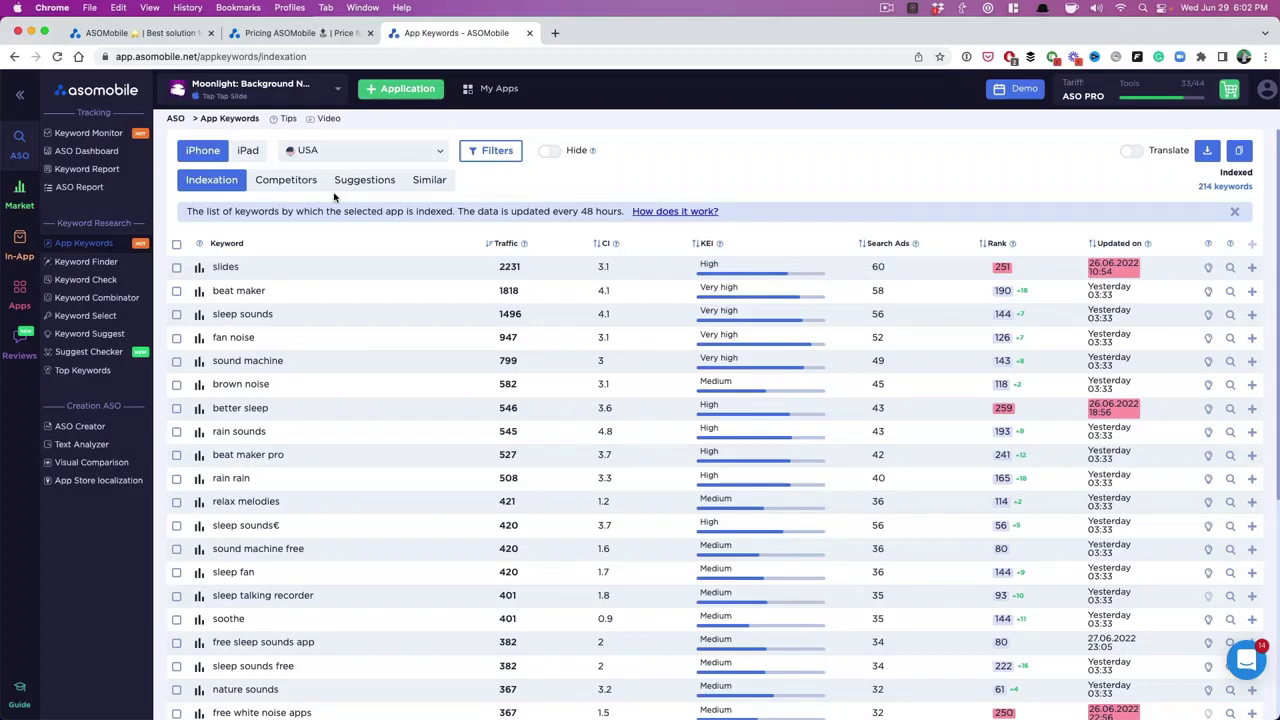
{"action": "left_click", "coordinate": [293, 182]}
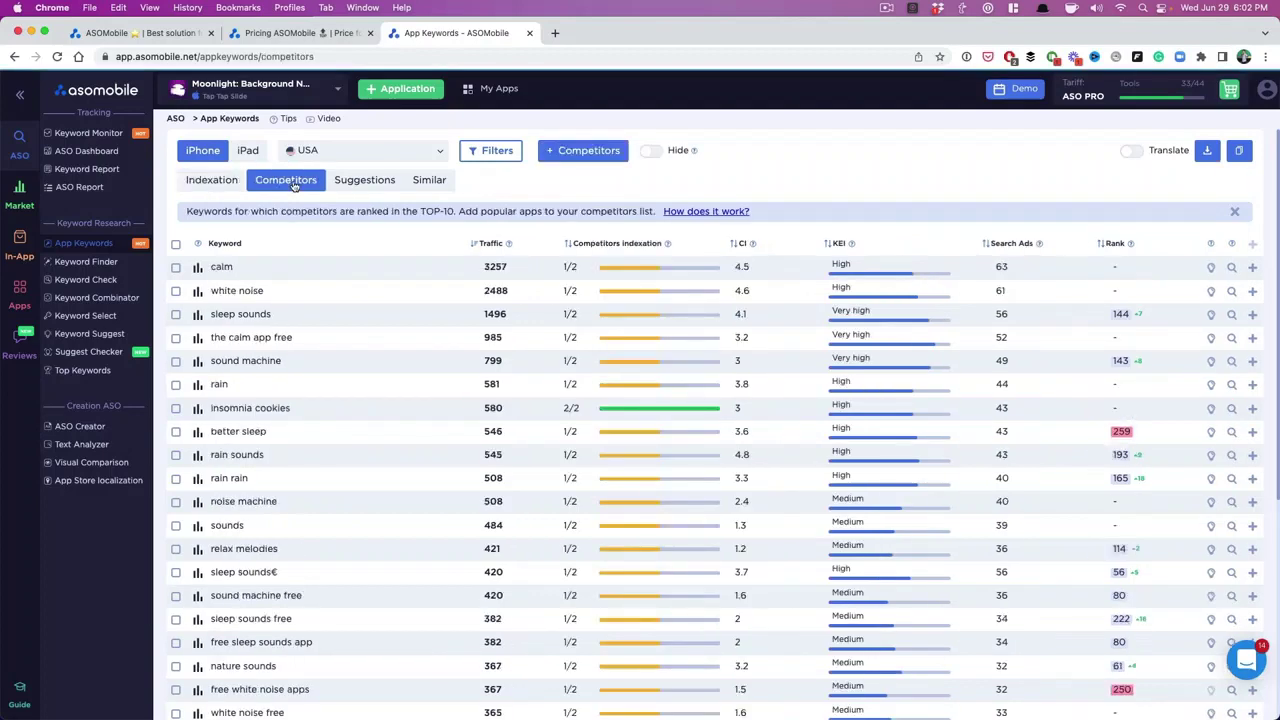
{"action": "left_click", "coordinate": [364, 182]}
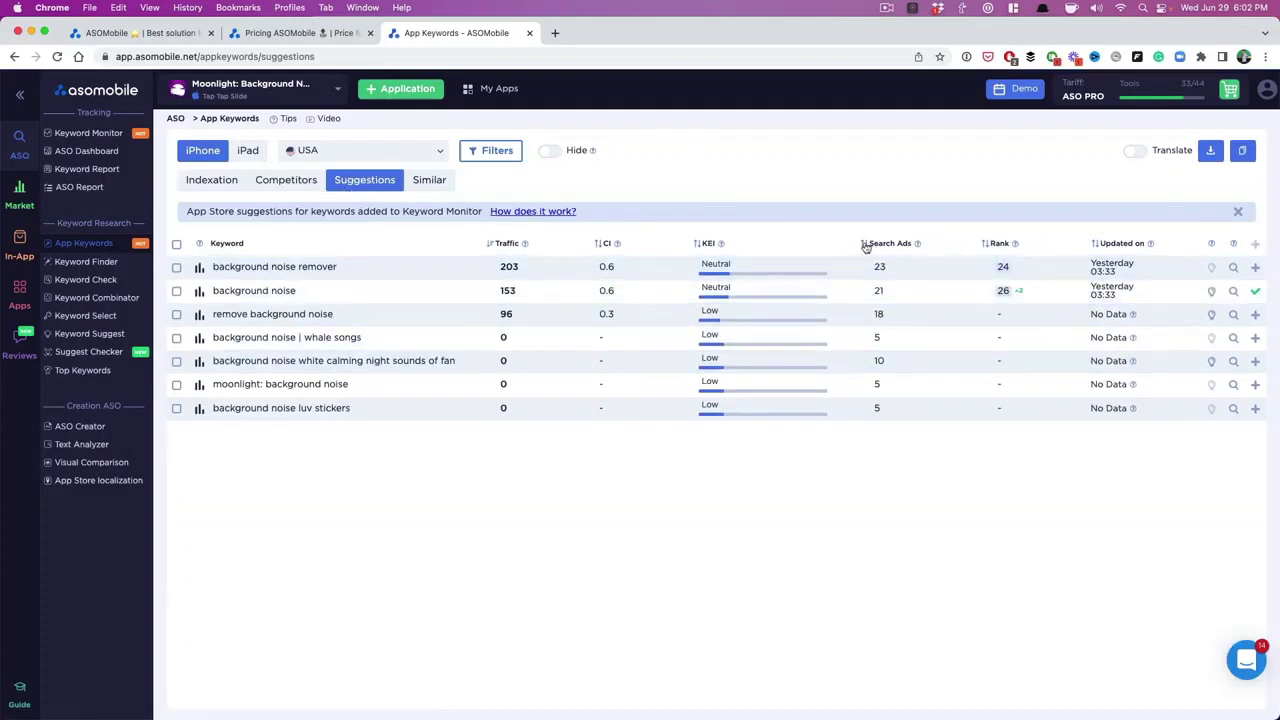
Filter the competitor keywords to a Search Ads minimum of 20 and a CI maximum of 5, with Hide enabled
{"action": "left_click", "coordinate": [514, 154]}
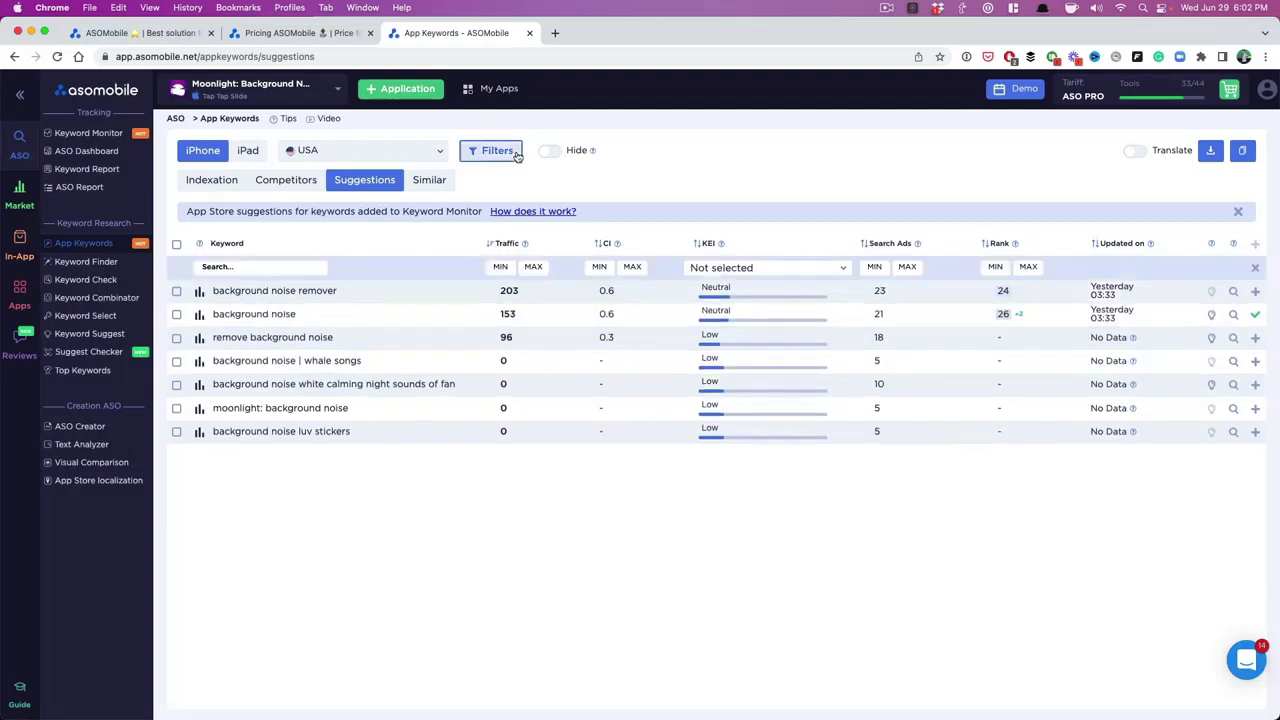
{"action": "left_click", "coordinate": [882, 268]}
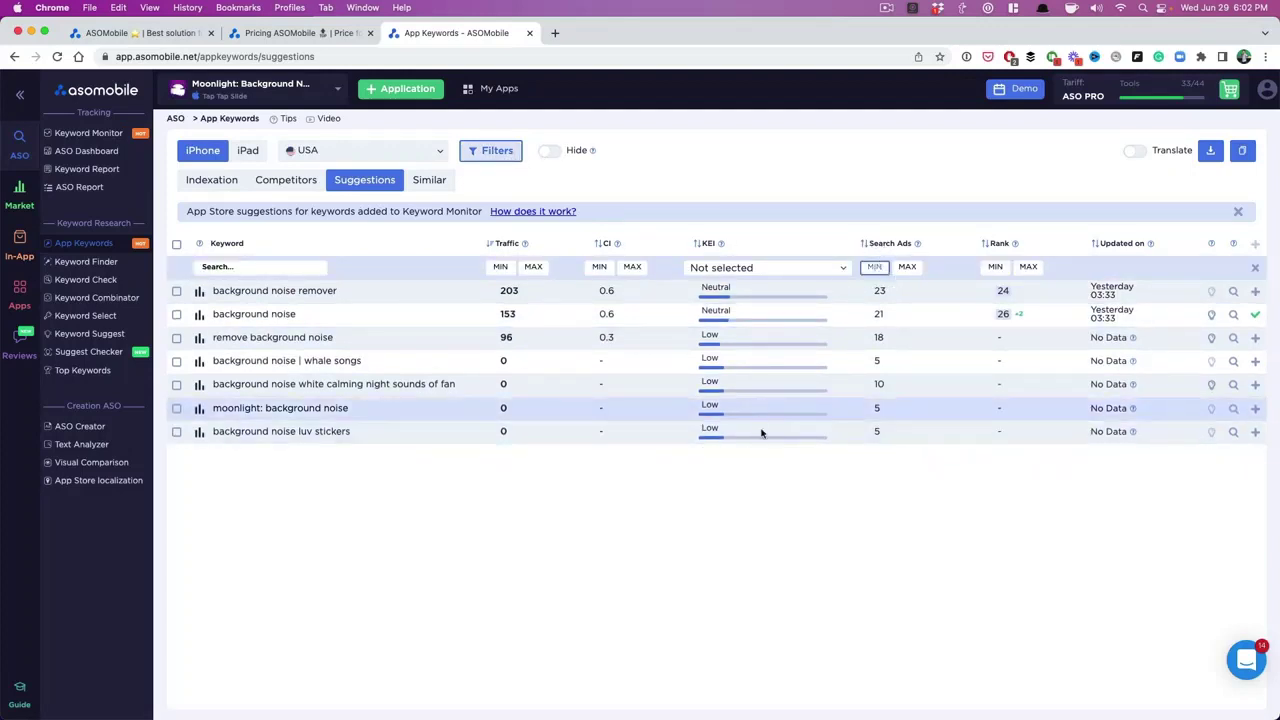
{"action": "left_click", "coordinate": [294, 189]}
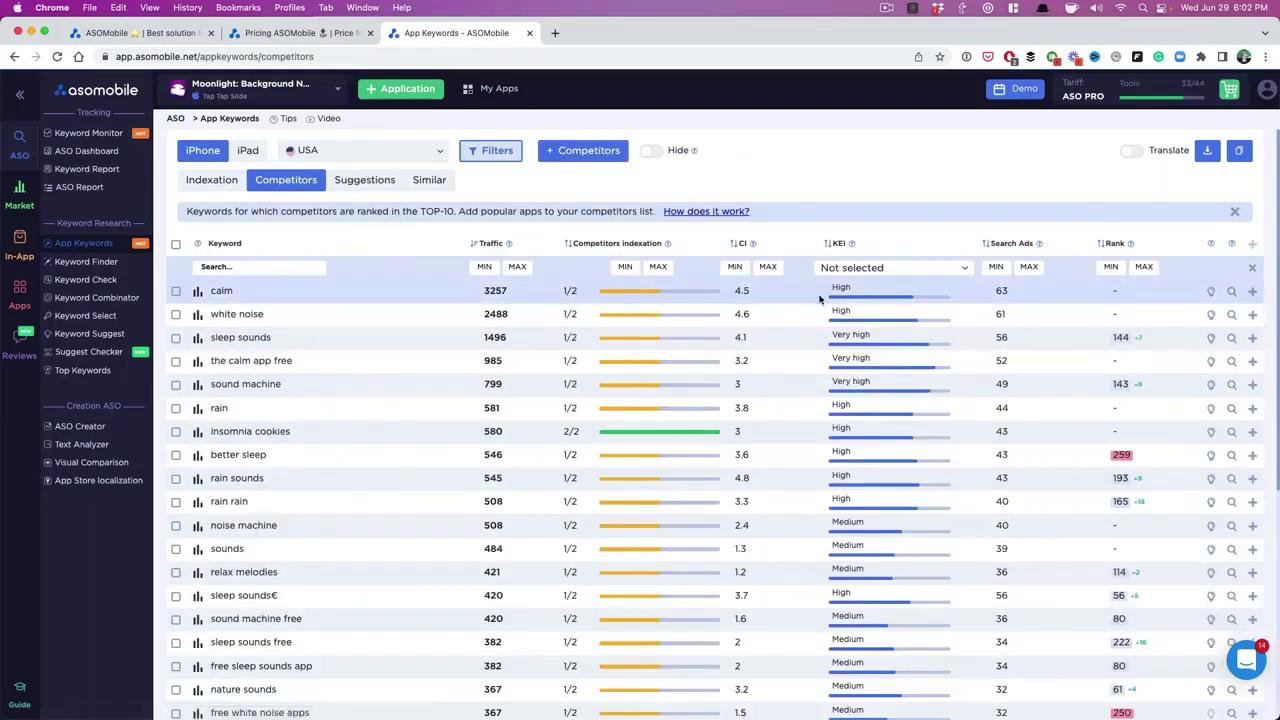
{"action": "left_click", "coordinate": [998, 266]}
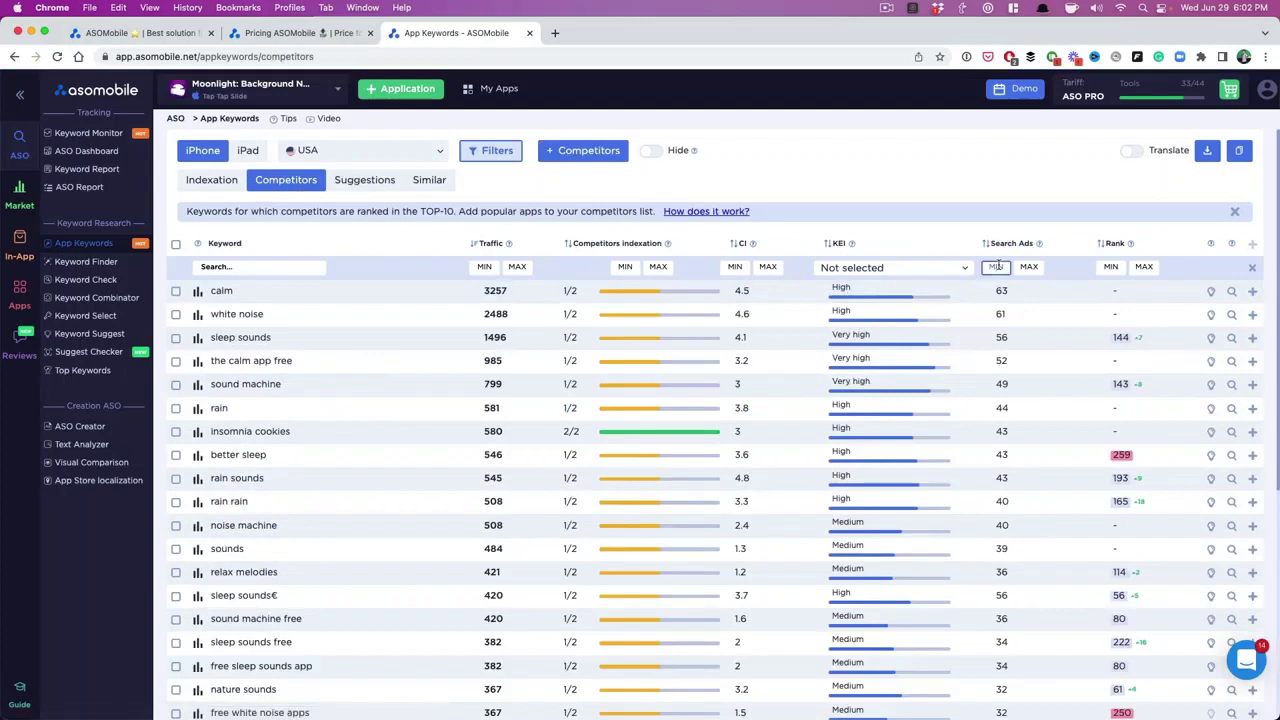
{"action": "type", "text": "3"}
{"action": "left_click", "coordinate": [768, 266]}
{"action": "type", "text": "5"}
{"action": "left_click", "coordinate": [650, 151]}
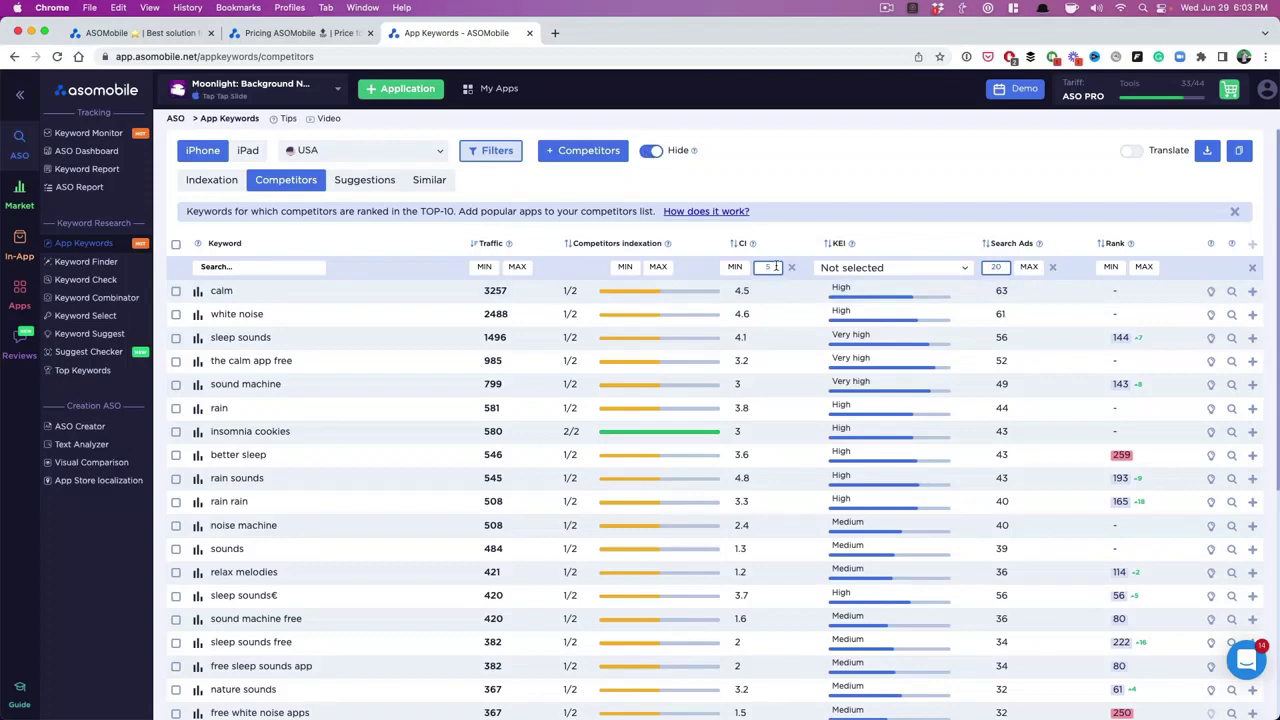
Sort the filtered competitor keywords by CI from lowest to highest and check what CI means
{"action": "left_click", "coordinate": [737, 244]}
{"action": "left_click", "coordinate": [737, 244]}
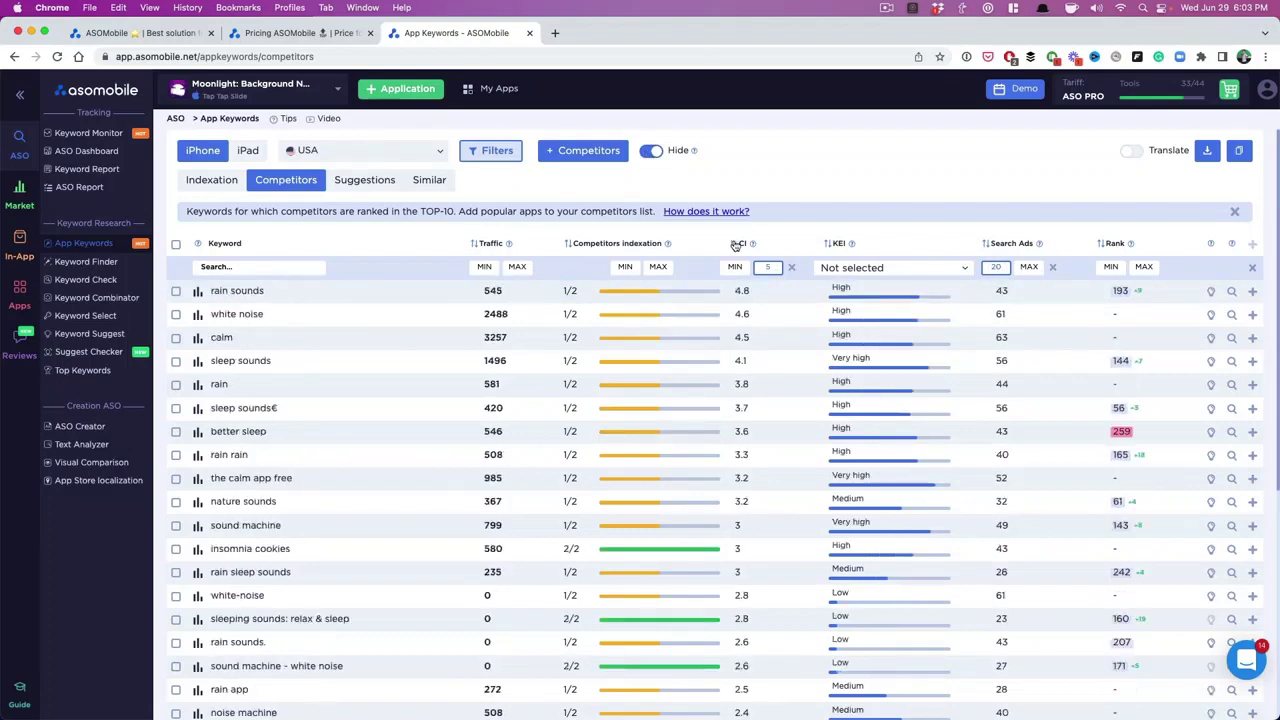
{"action": "left_click", "coordinate": [737, 244]}
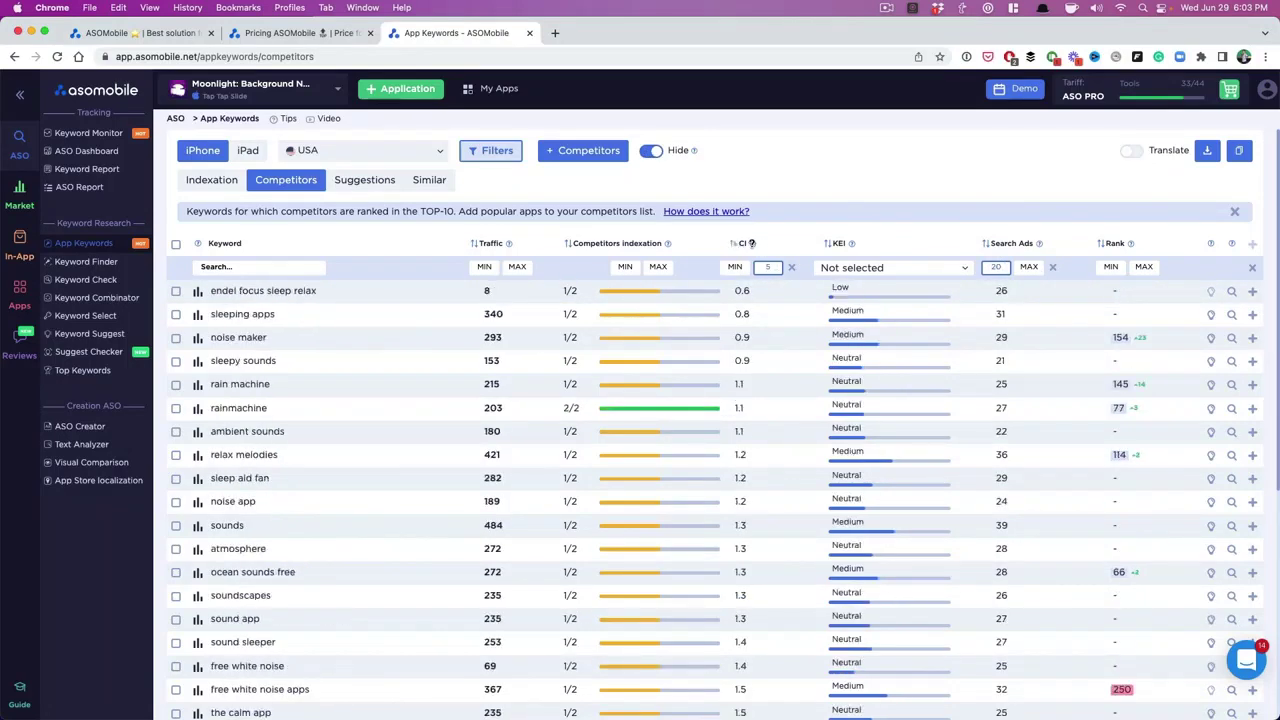
{"action": "mouse_move", "coordinate": [751, 244]}
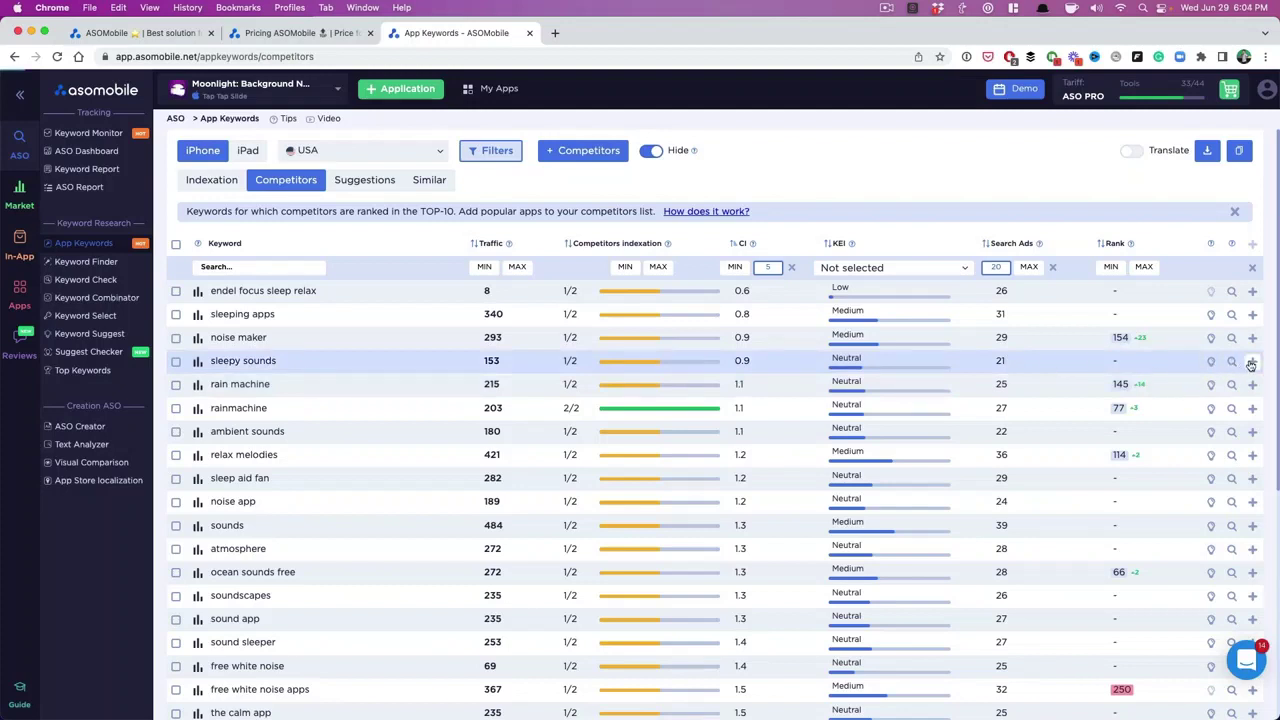
Add sleepy sounds, noise maker, sleeping apps, rain machine, ambient sounds, atmosphere, relax melodies and sound sleeper to Keyword Monitor
{"action": "left_click", "coordinate": [1250, 365]}
{"action": "left_click", "coordinate": [1251, 340]}
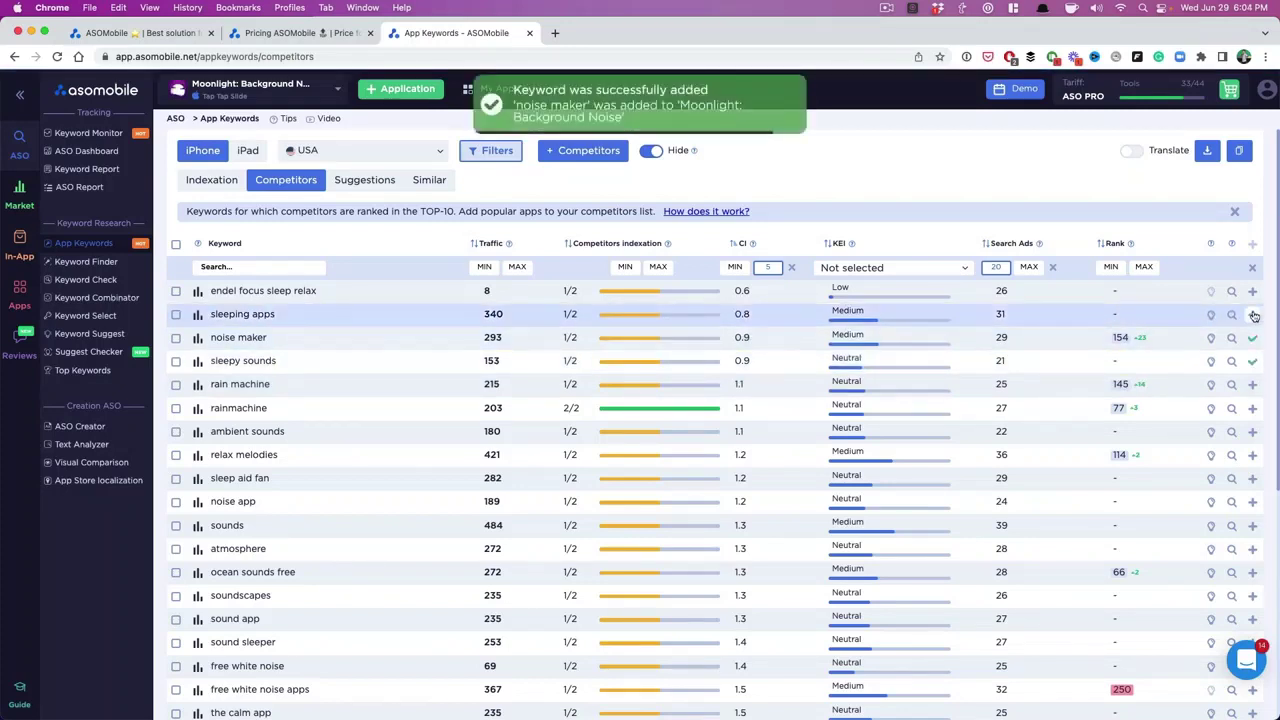
{"action": "left_click", "coordinate": [1253, 315]}
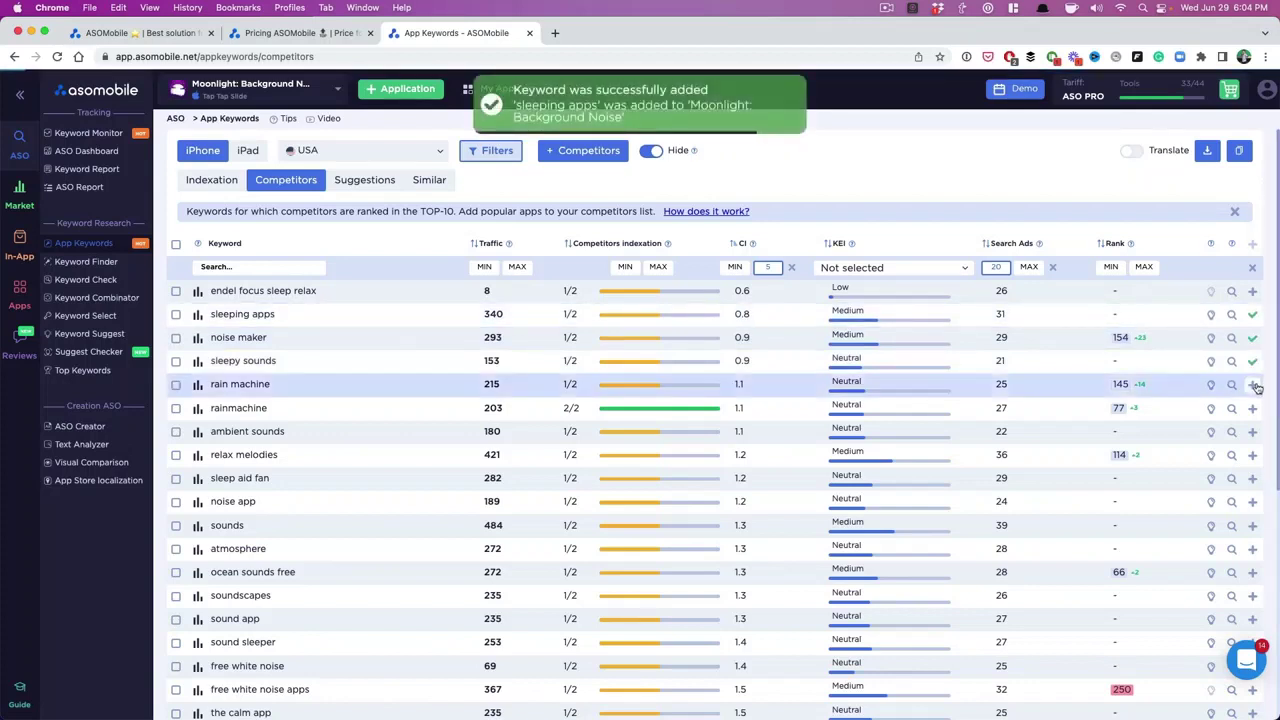
{"action": "left_click", "coordinate": [1253, 385]}
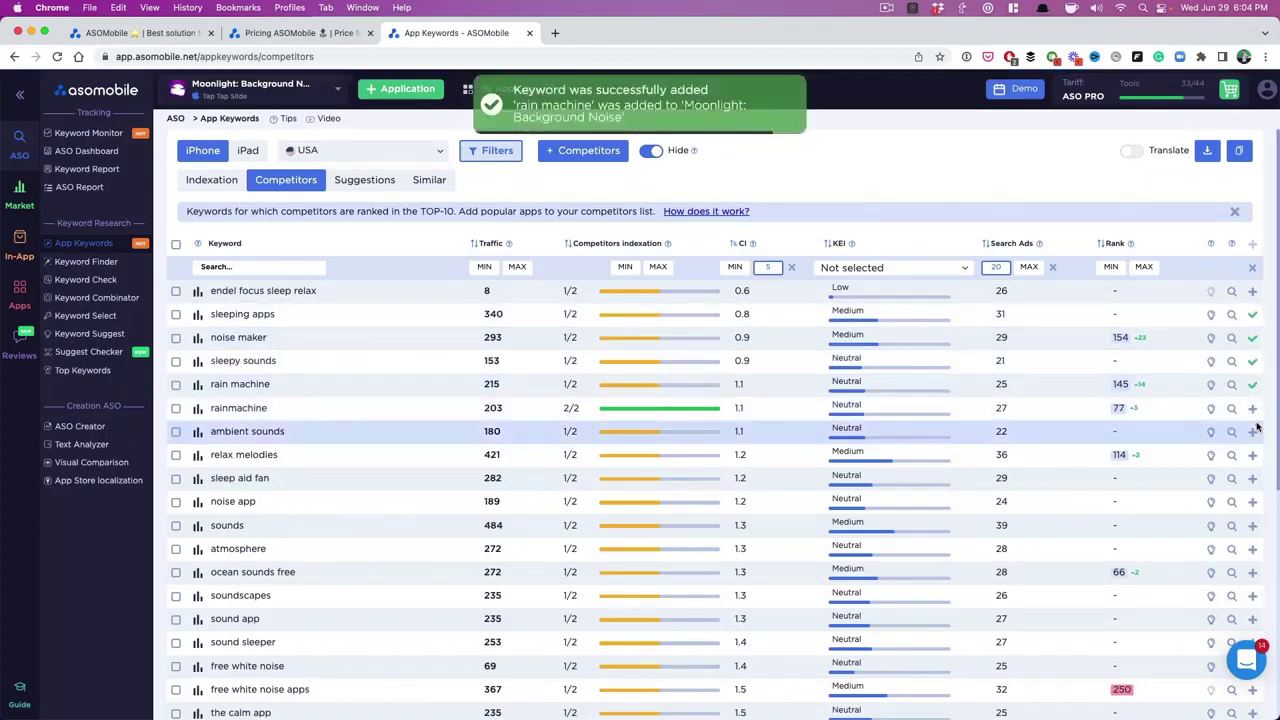
{"action": "left_click", "coordinate": [1253, 431]}
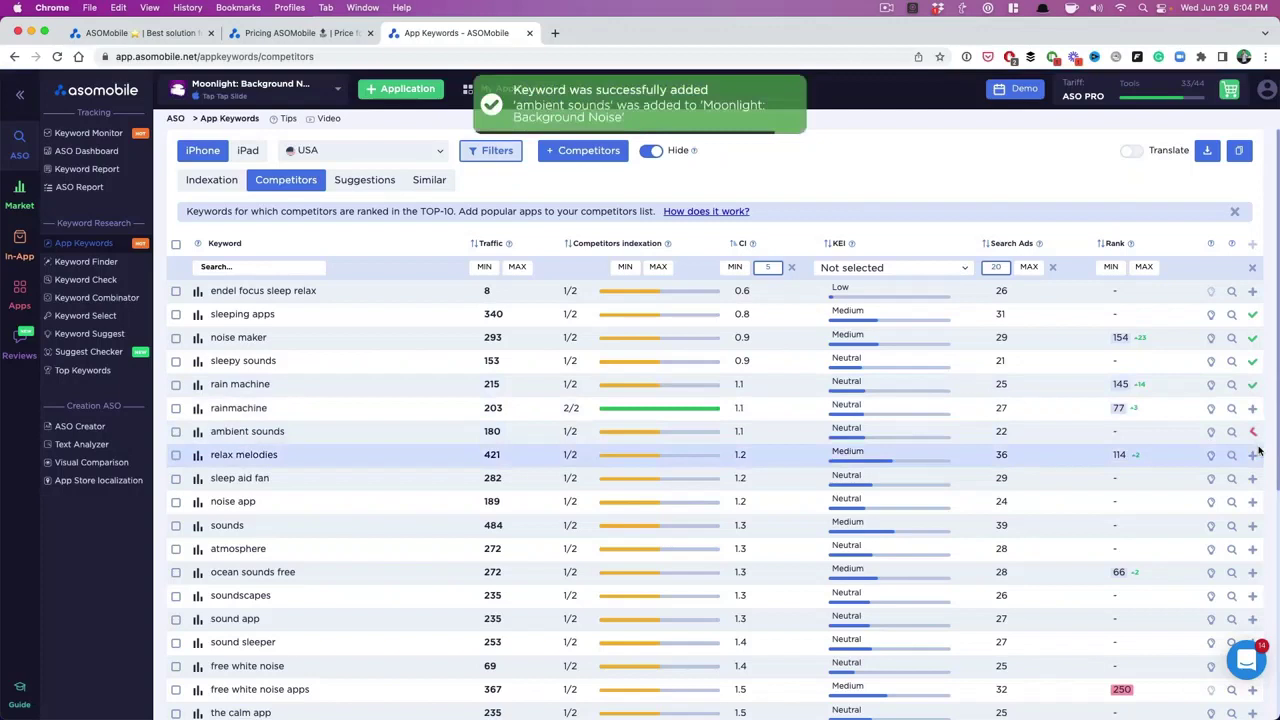
{"action": "left_click", "coordinate": [1253, 549]}
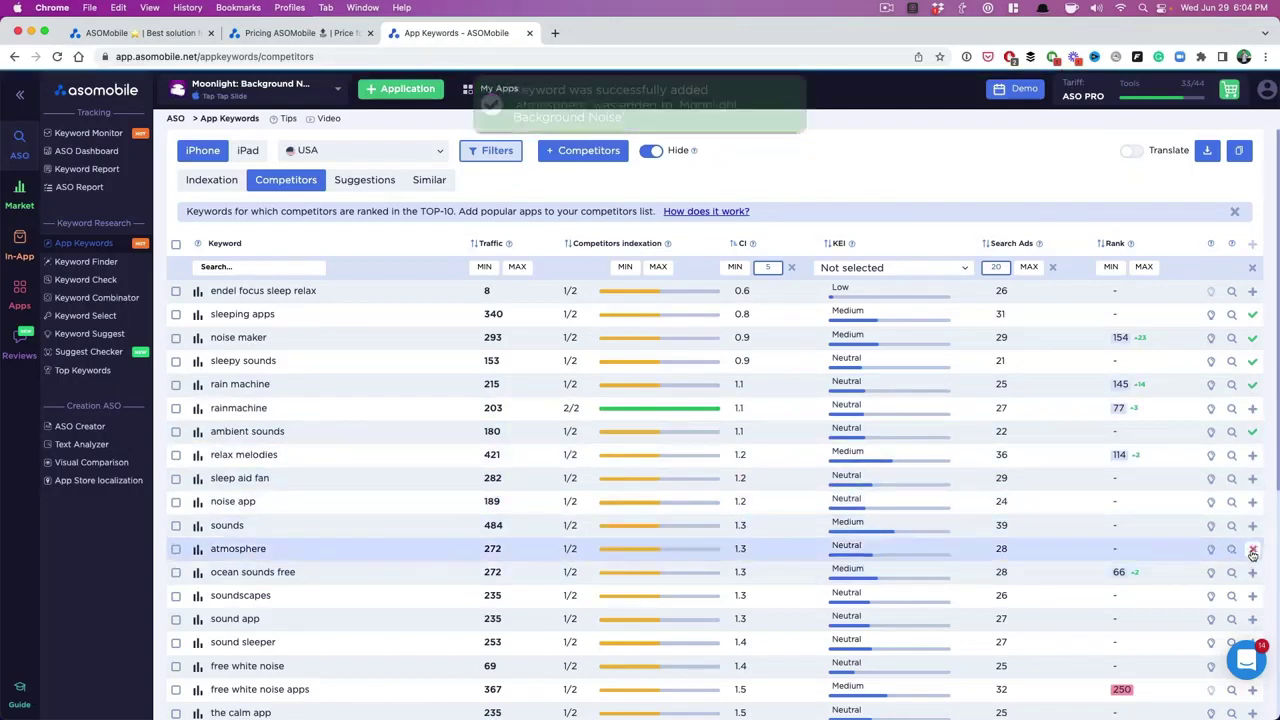
{"action": "left_click", "coordinate": [1252, 456]}
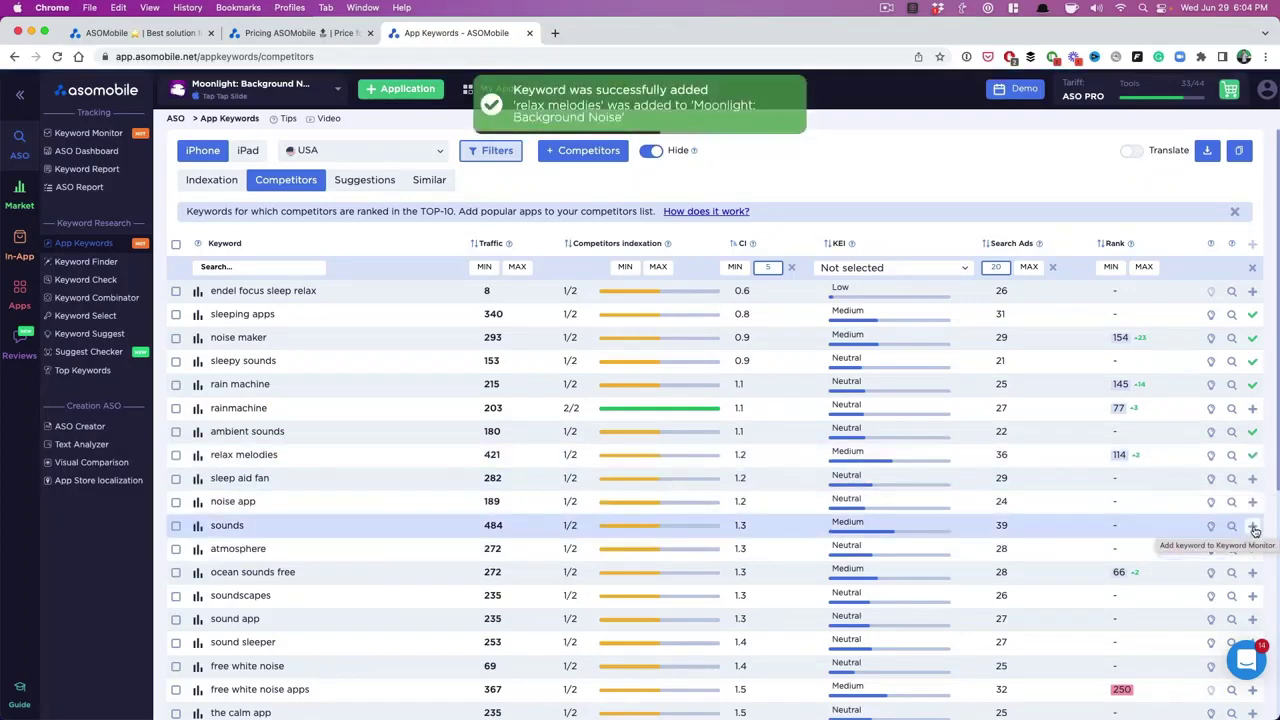
{"action": "scroll", "coordinate": [1255, 530], "scroll_direction": "down", "scroll_amount": 3}
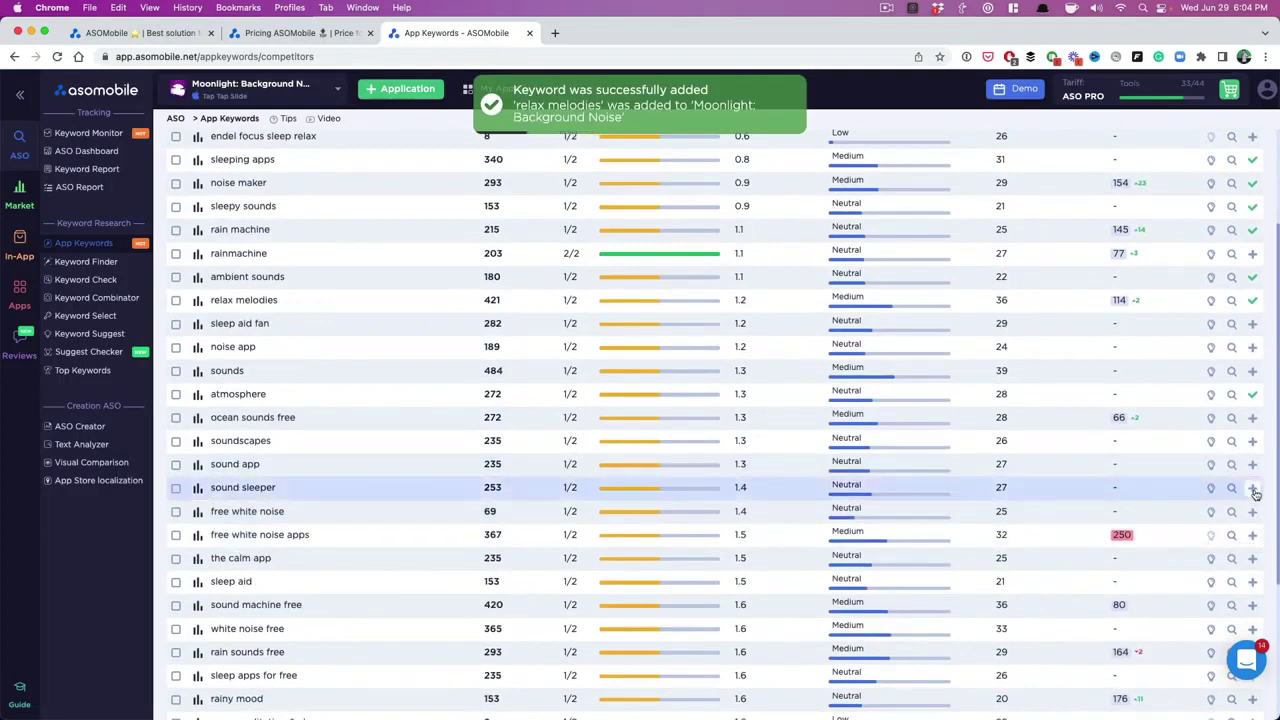
{"action": "left_click", "coordinate": [1253, 491]}
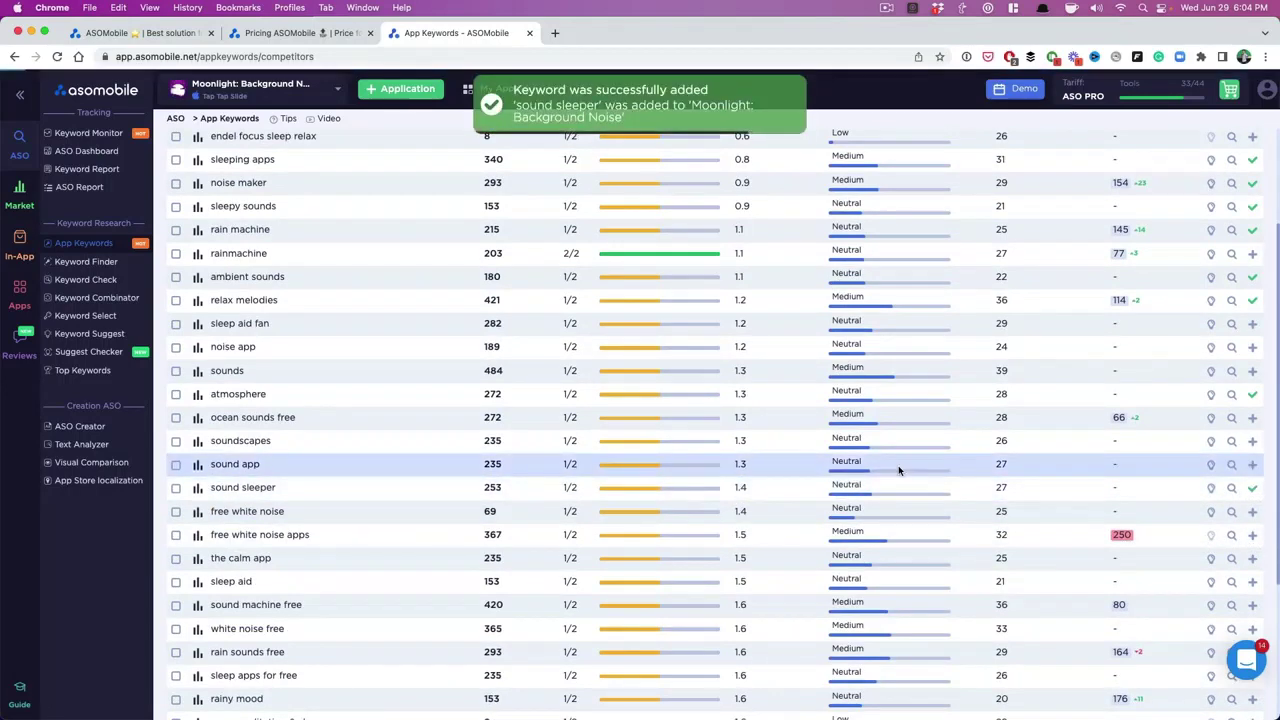
{"action": "scroll", "coordinate": [898, 470], "scroll_direction": "up", "scroll_amount": 3}
{"action": "scroll", "coordinate": [750, 370], "scroll_direction": "down", "scroll_amount": 2}
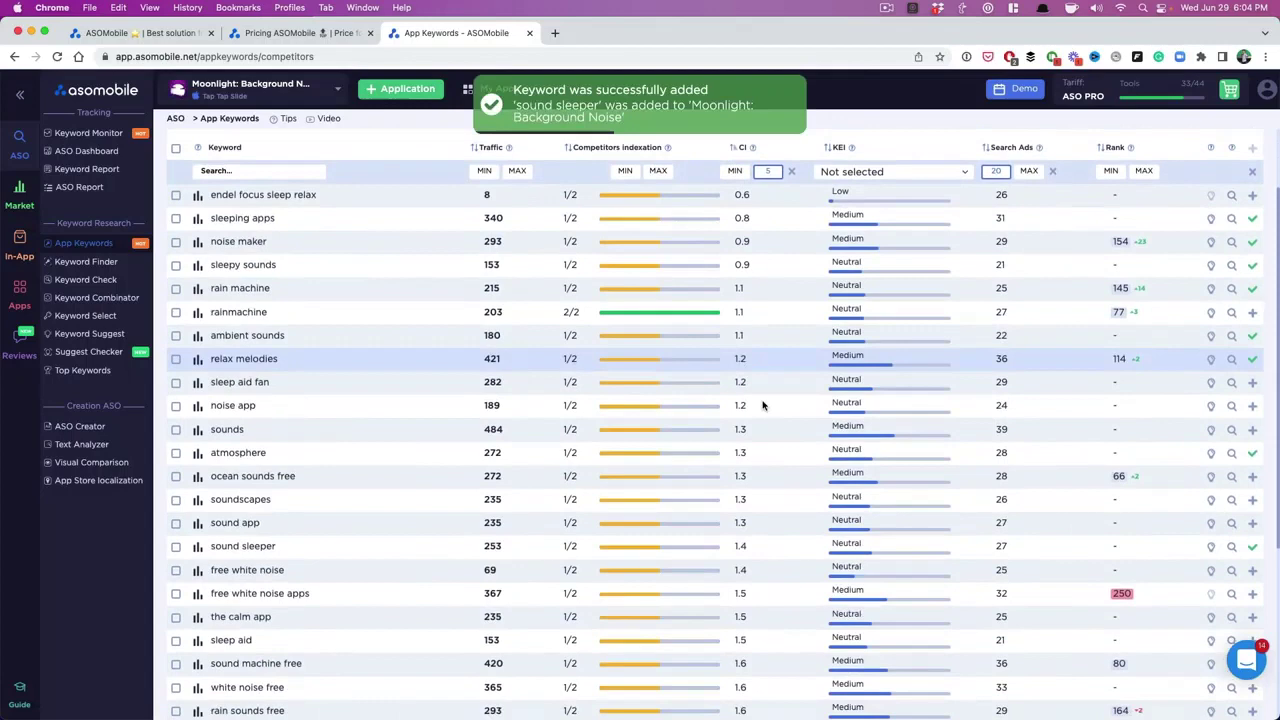
{"action": "scroll", "coordinate": [771, 449], "scroll_direction": "down", "scroll_amount": 3}
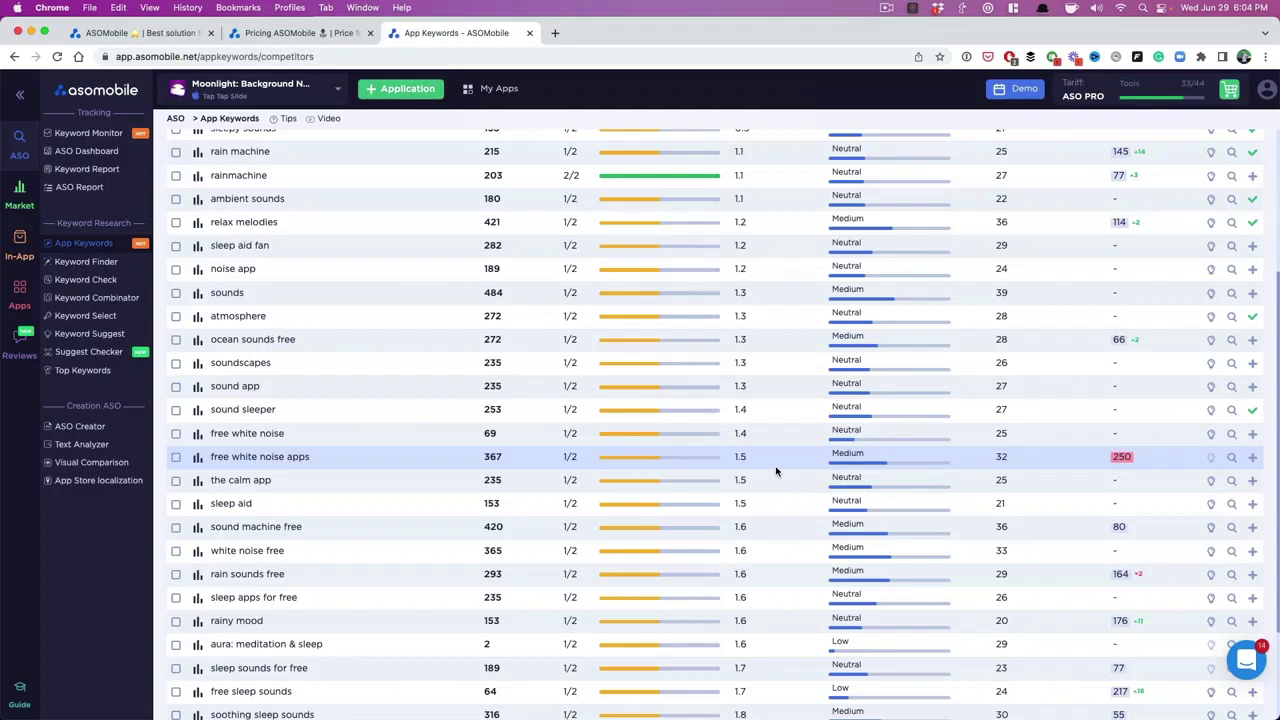
{"action": "scroll", "coordinate": [776, 471], "scroll_direction": "up", "scroll_amount": 5}
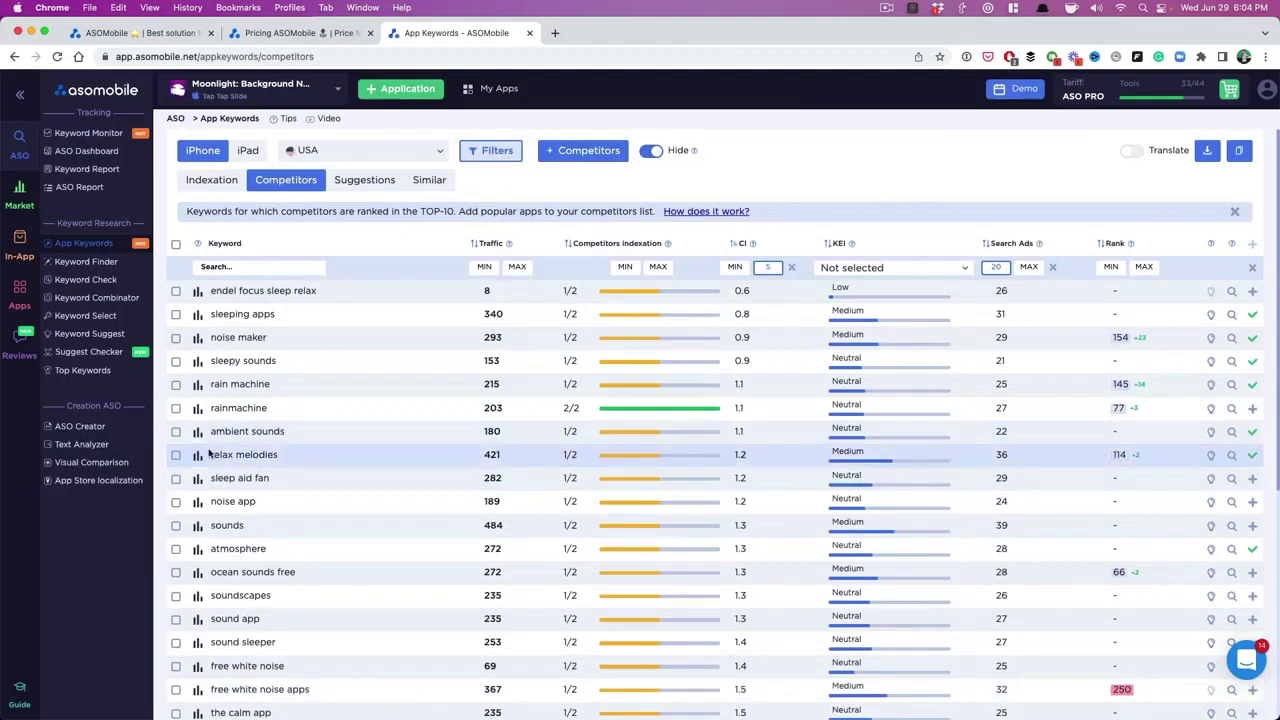
Open ASO Creator and examine the app's title, subtitle and keywords metadata against the tracked keywords and their traffic
{"action": "left_click", "coordinate": [66, 430]}
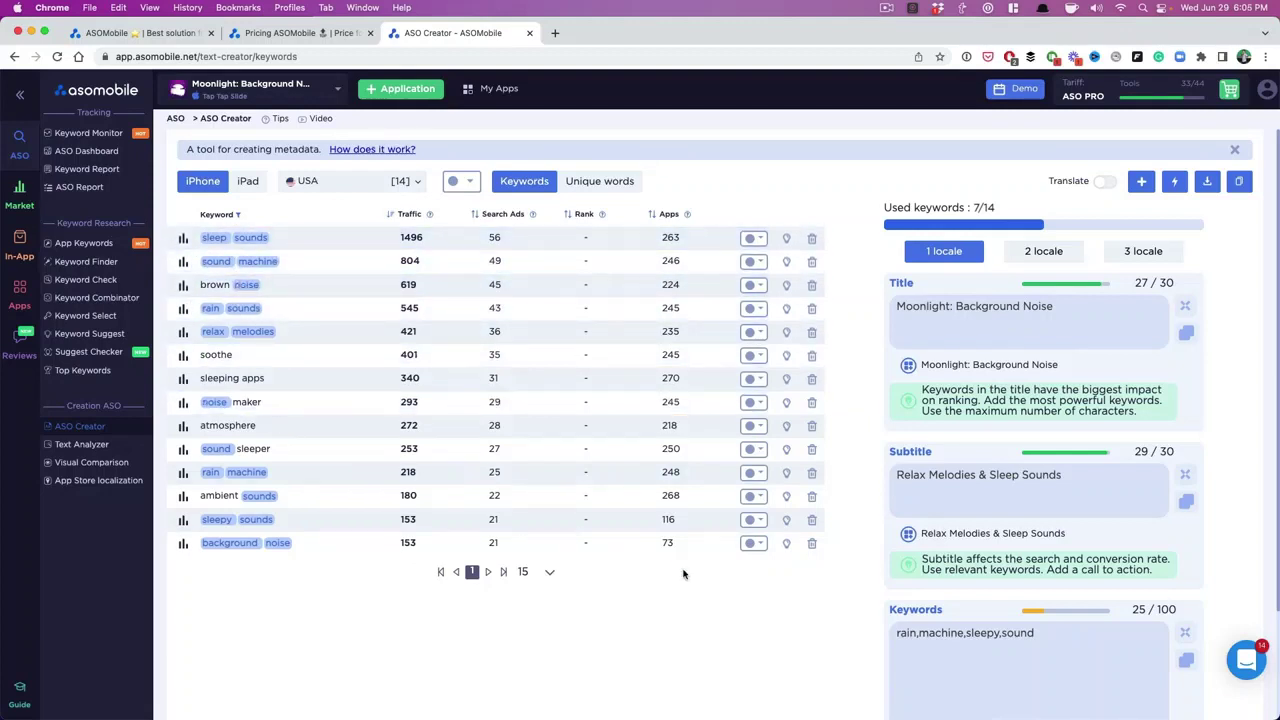
{"action": "left_click", "coordinate": [1120, 635]}
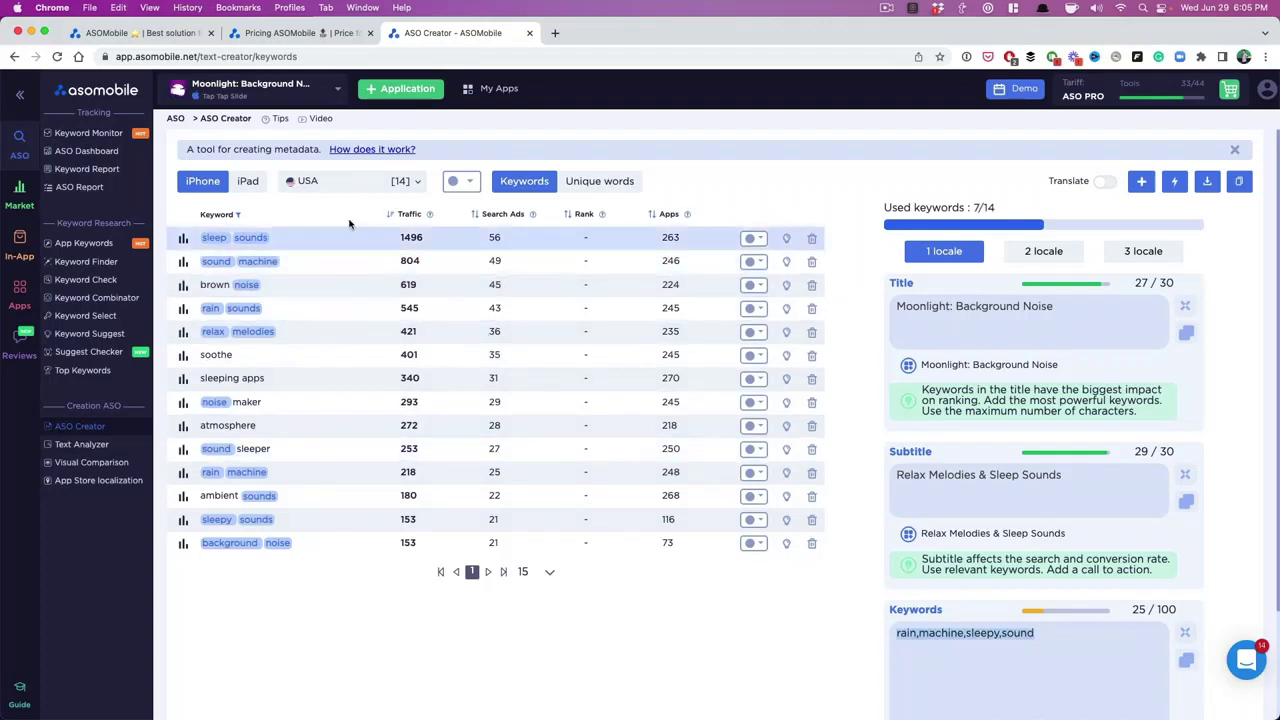
{"action": "left_click", "coordinate": [404, 215]}
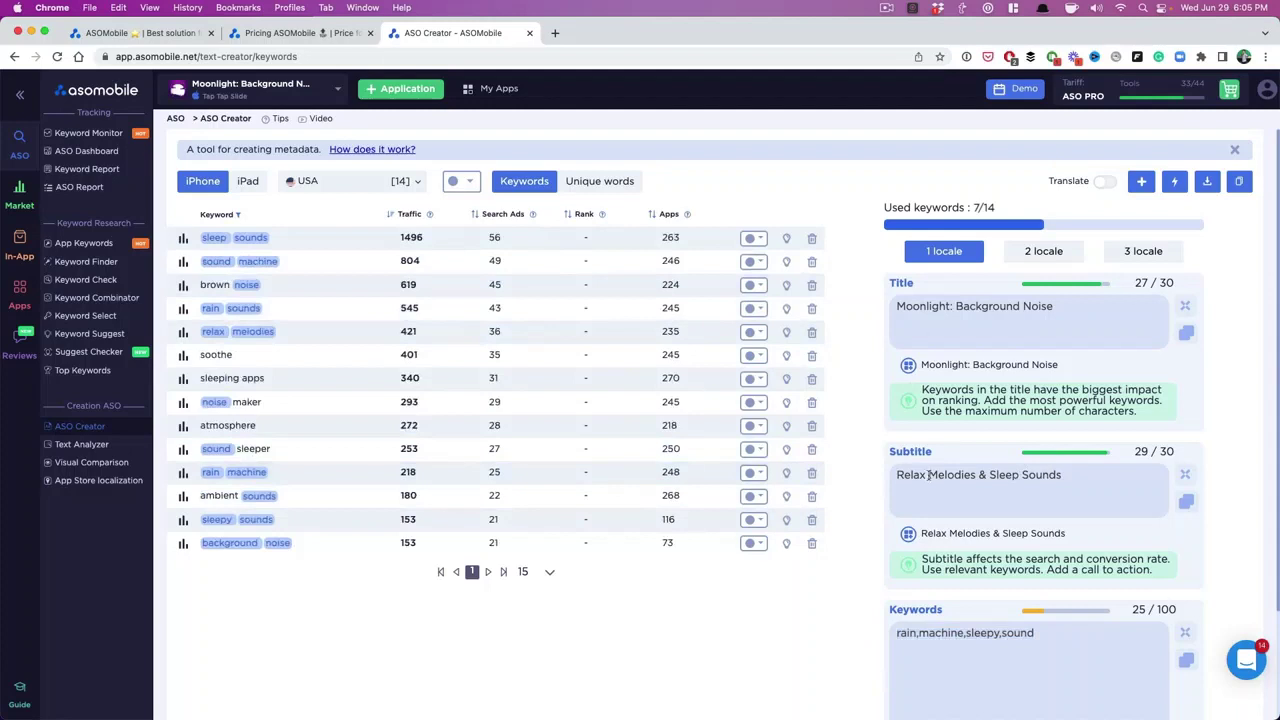
{"action": "triple_click", "coordinate": [1055, 640]}
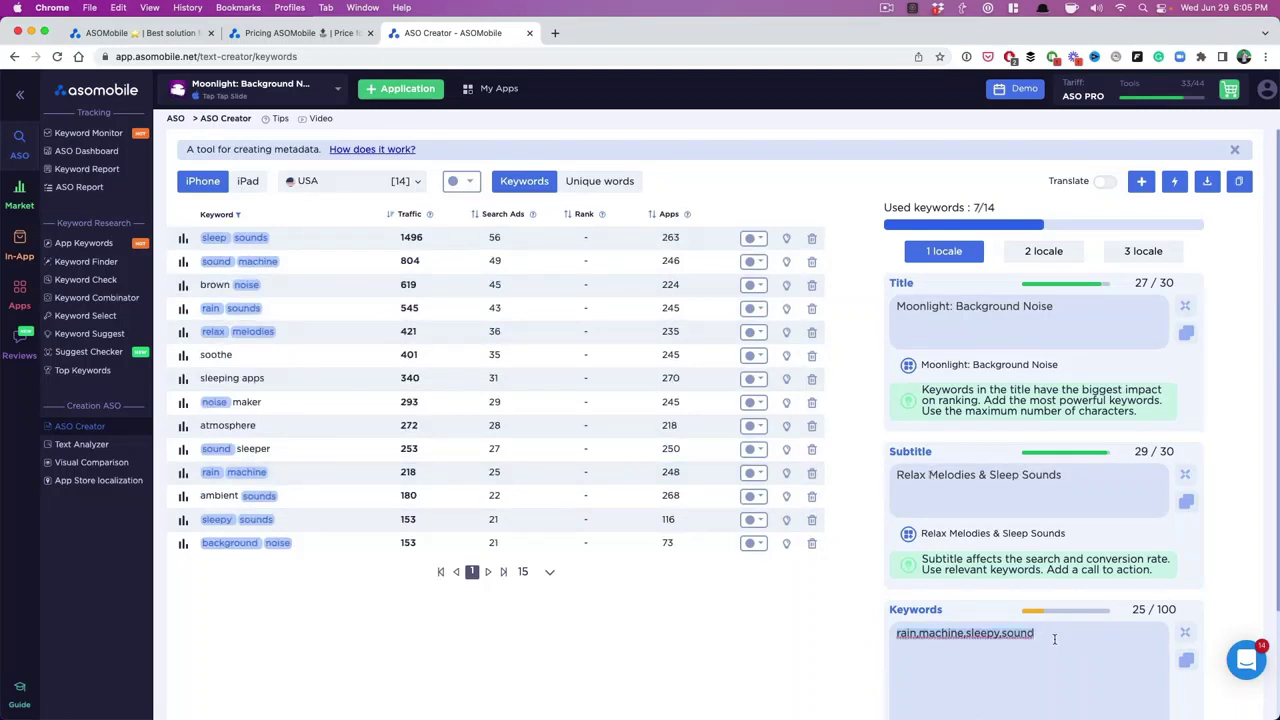
Replace the contents of the Keywords metadata with "brown,sound,machine,rain,soothe,sleeping,apps,maker,"
{"action": "key", "text": "BackSpace"}
{"action": "type", "text": "brown,"}
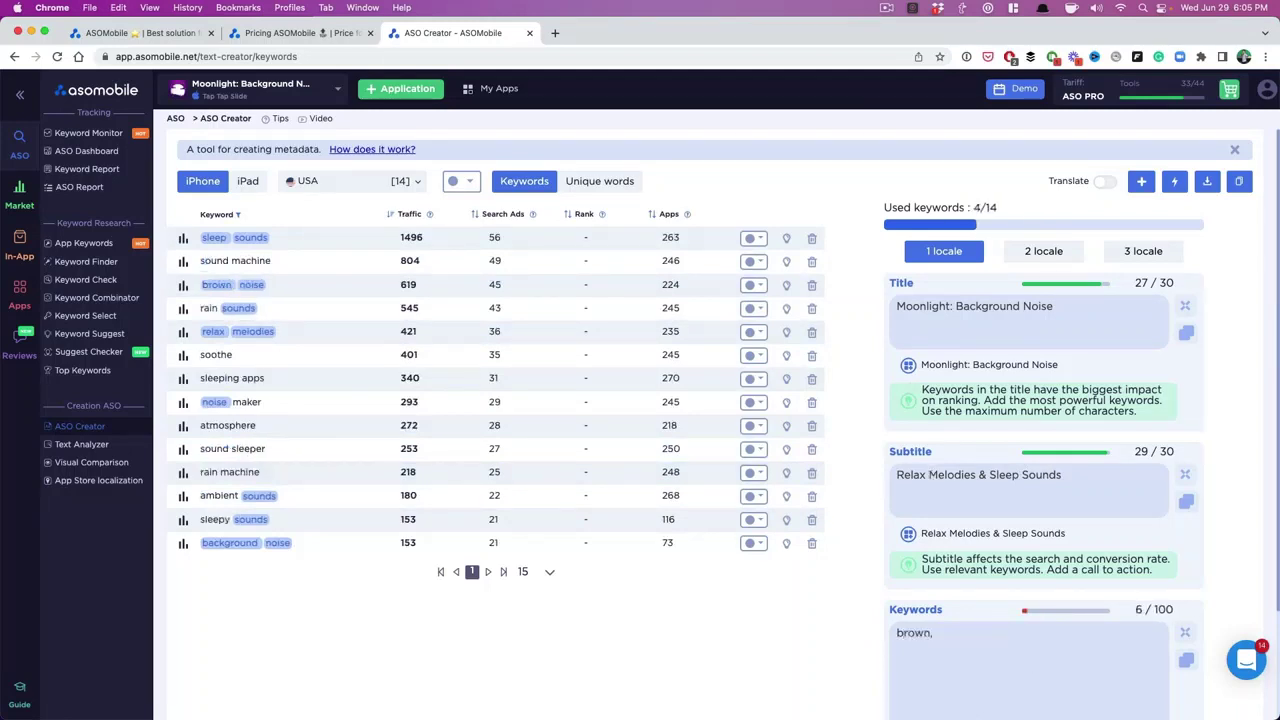
{"action": "type", "text": "sound,machine,"}
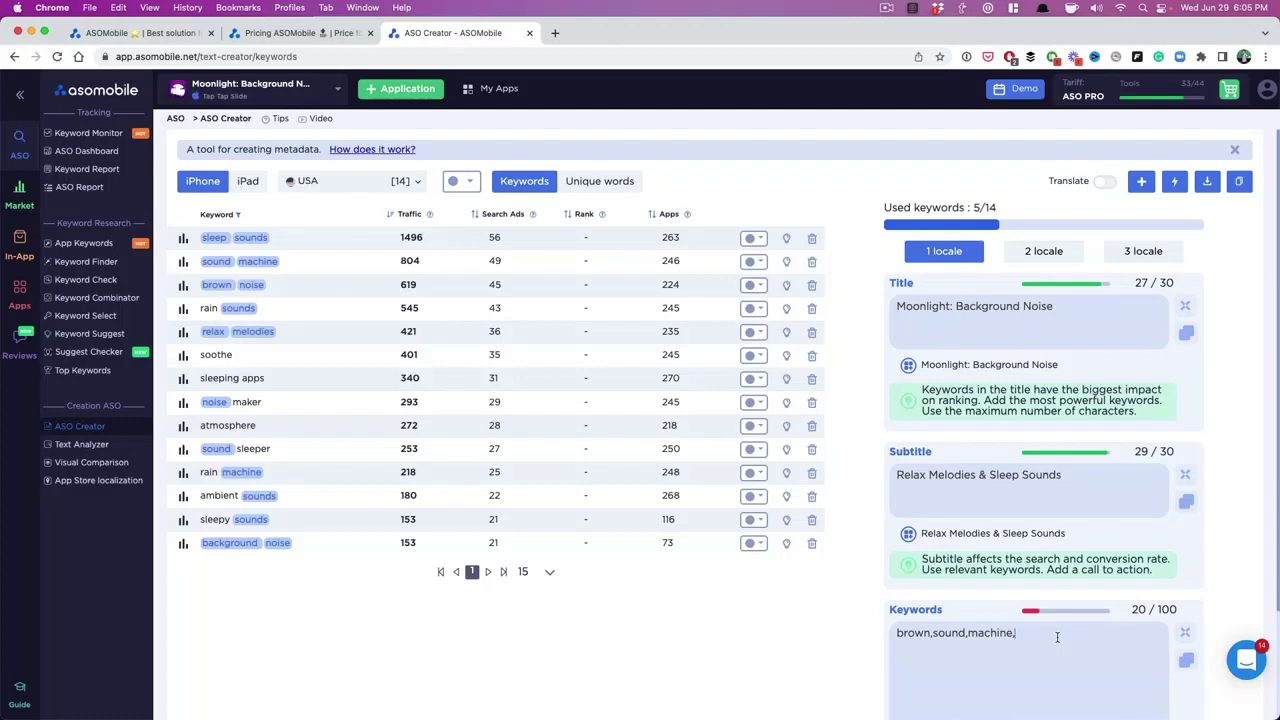
{"action": "type", "text": "rain,soothe,"}
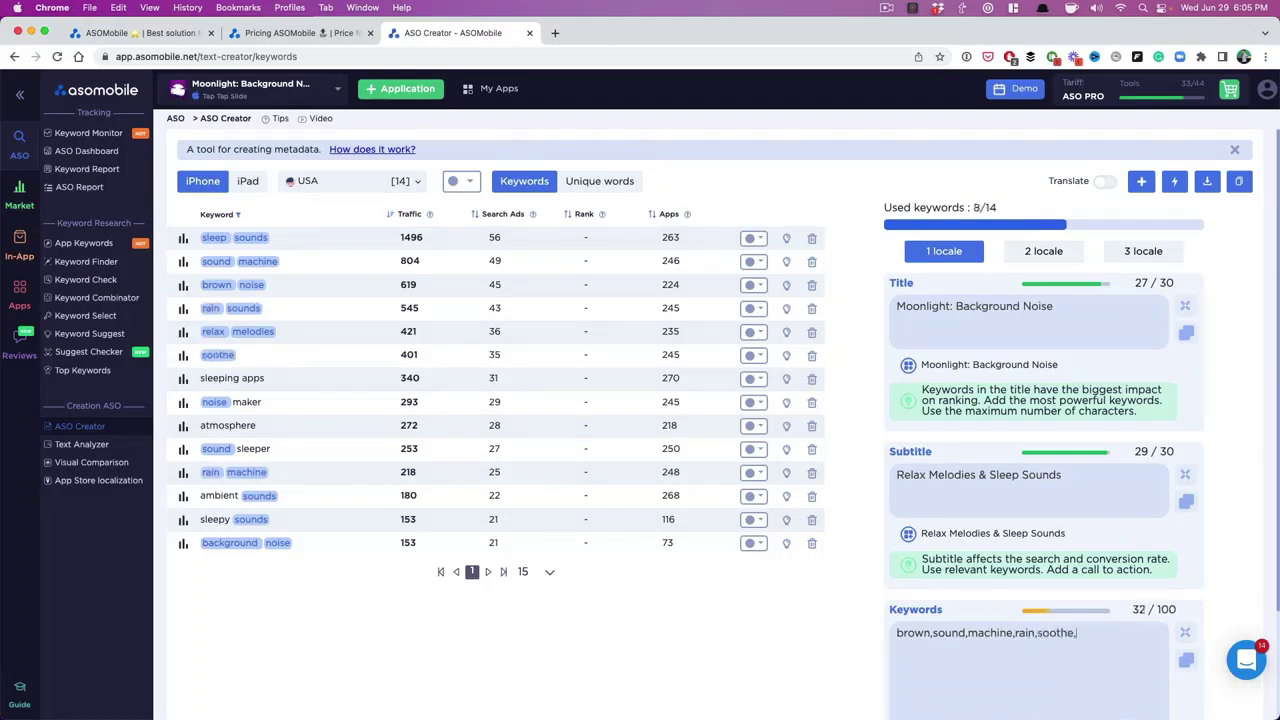
{"action": "type", "text": "sleeping,"}
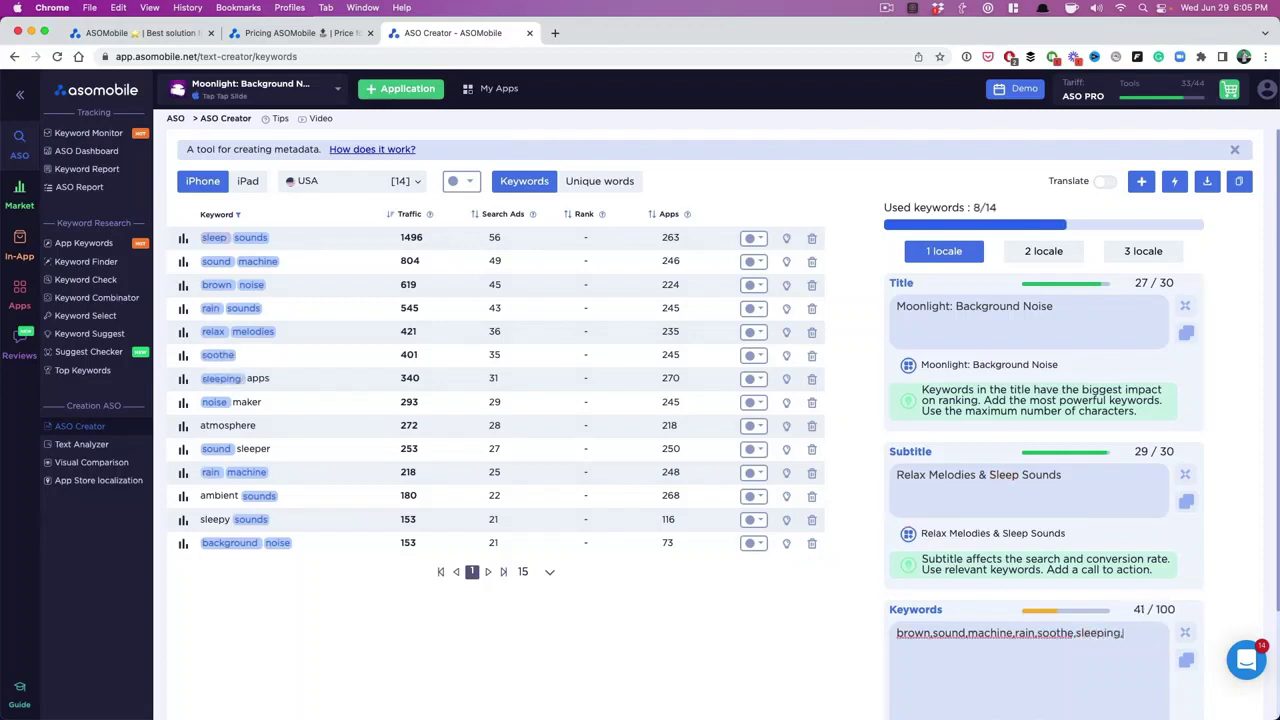
{"action": "type", "text": "apps,"}
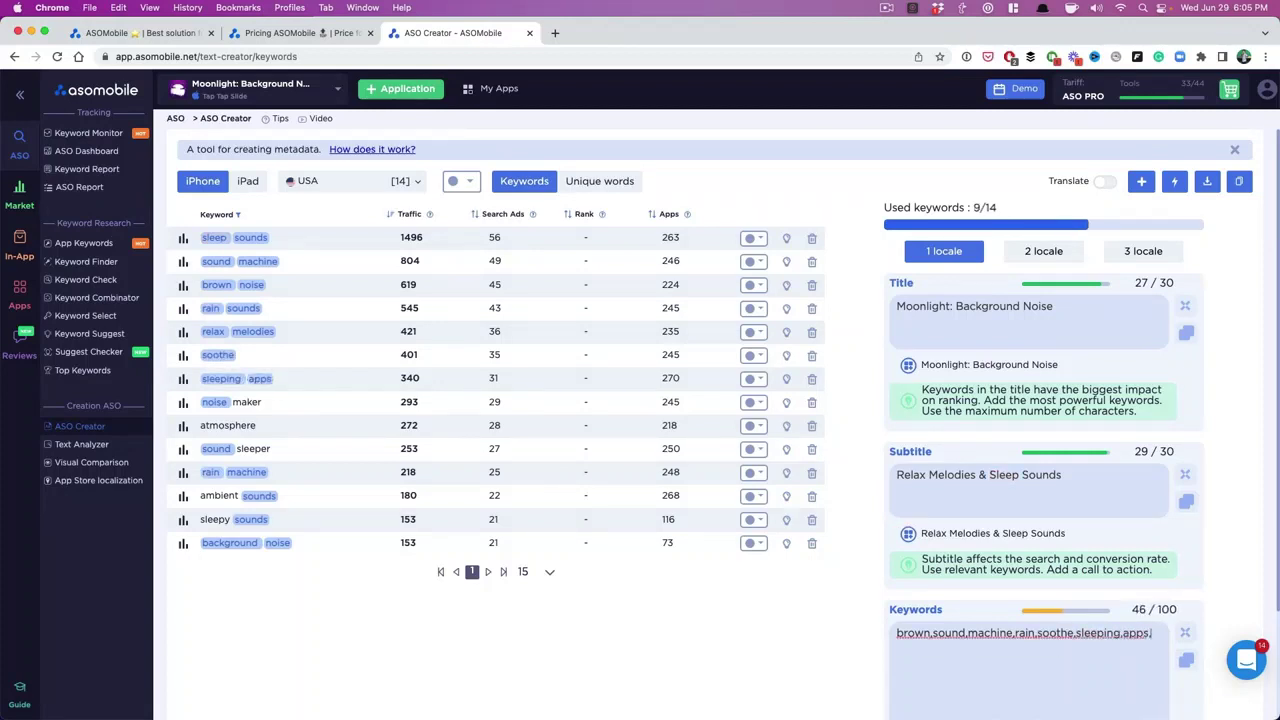
{"action": "type", "text": "maker,"}
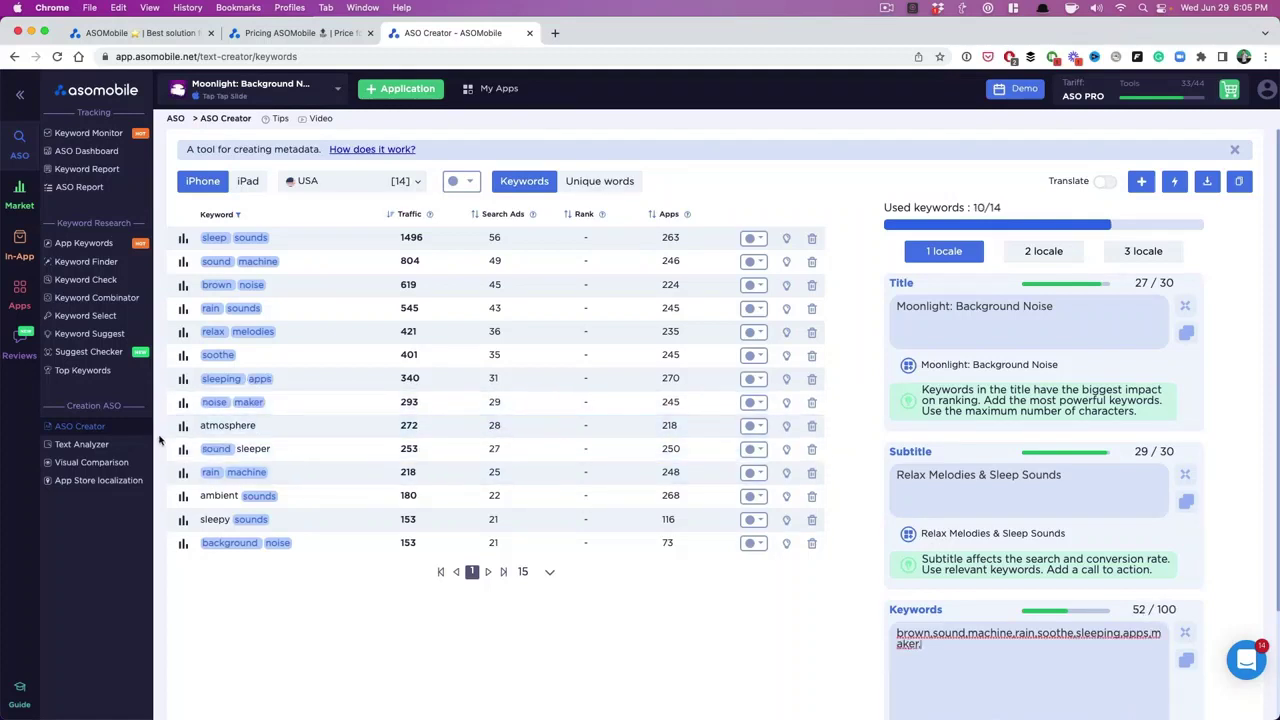
Append atmosphere, copied from the tracked keyword list, and sleeper to the Keywords metadata, separated by commas
{"action": "left_click", "coordinate": [228, 430]}
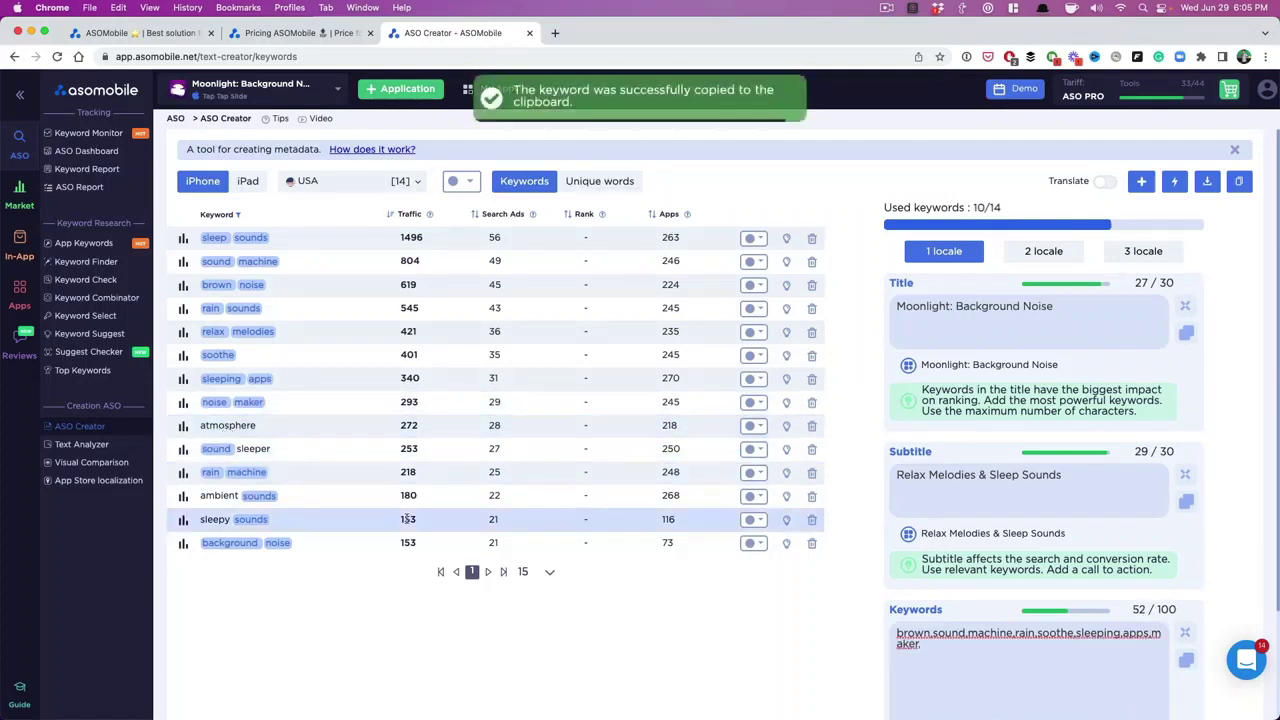
{"action": "left_click", "coordinate": [925, 650]}
{"action": "key", "text": "cmd+v"}
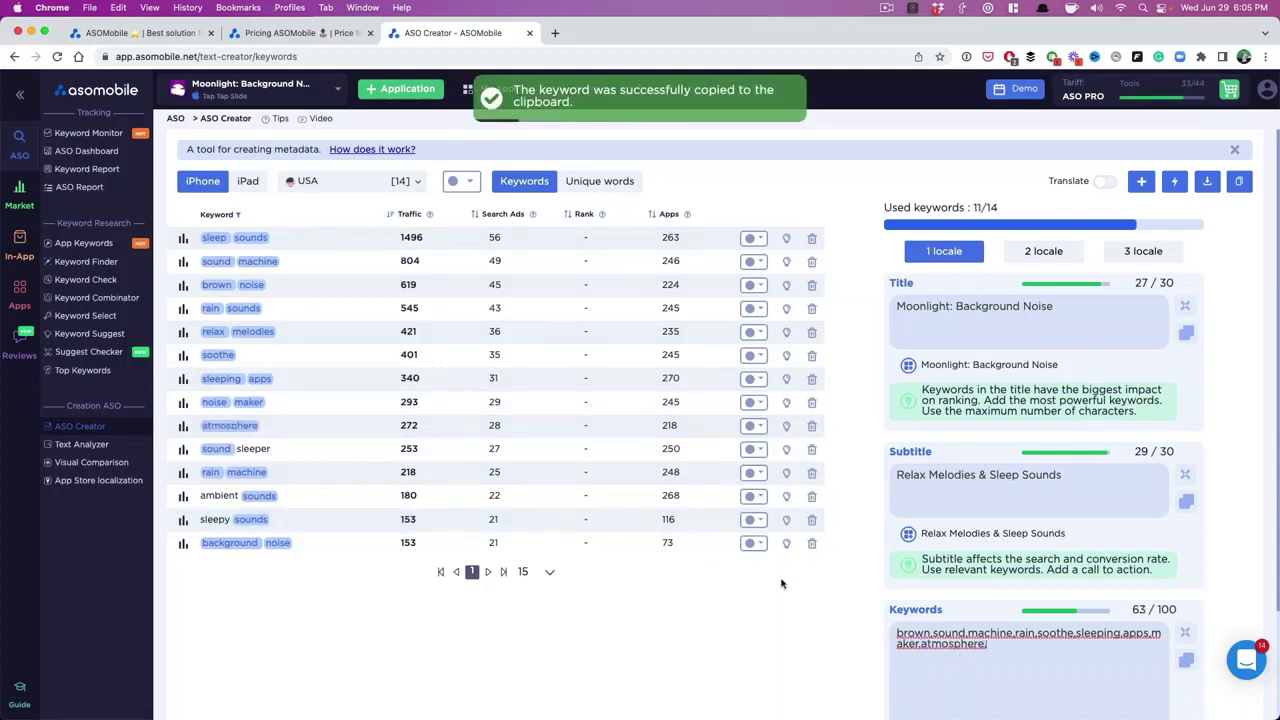
{"action": "type", "text": ",sleeper,"}
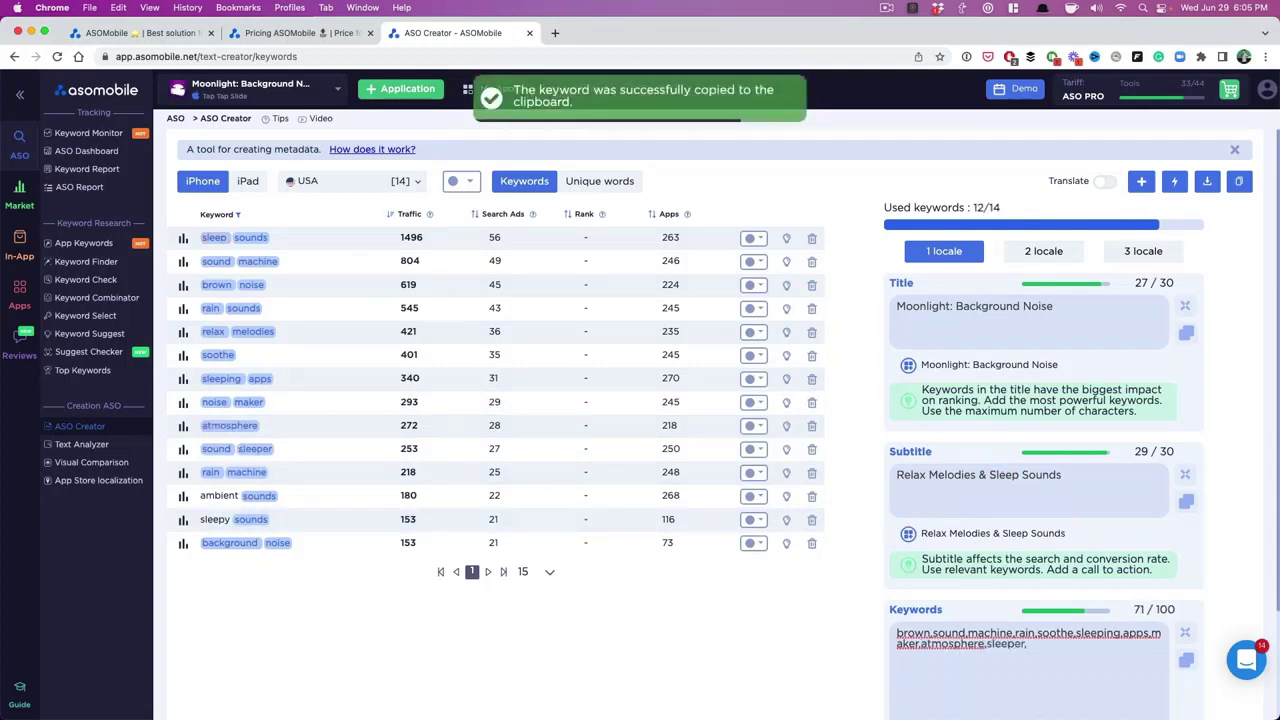
Copy ambient sounds from the tracked list into the Keywords metadata, trim it to ambient, and add sleepy after a comma
{"action": "left_click", "coordinate": [221, 497]}
{"action": "left_click", "coordinate": [1075, 648]}
{"action": "key", "text": "super+v"}
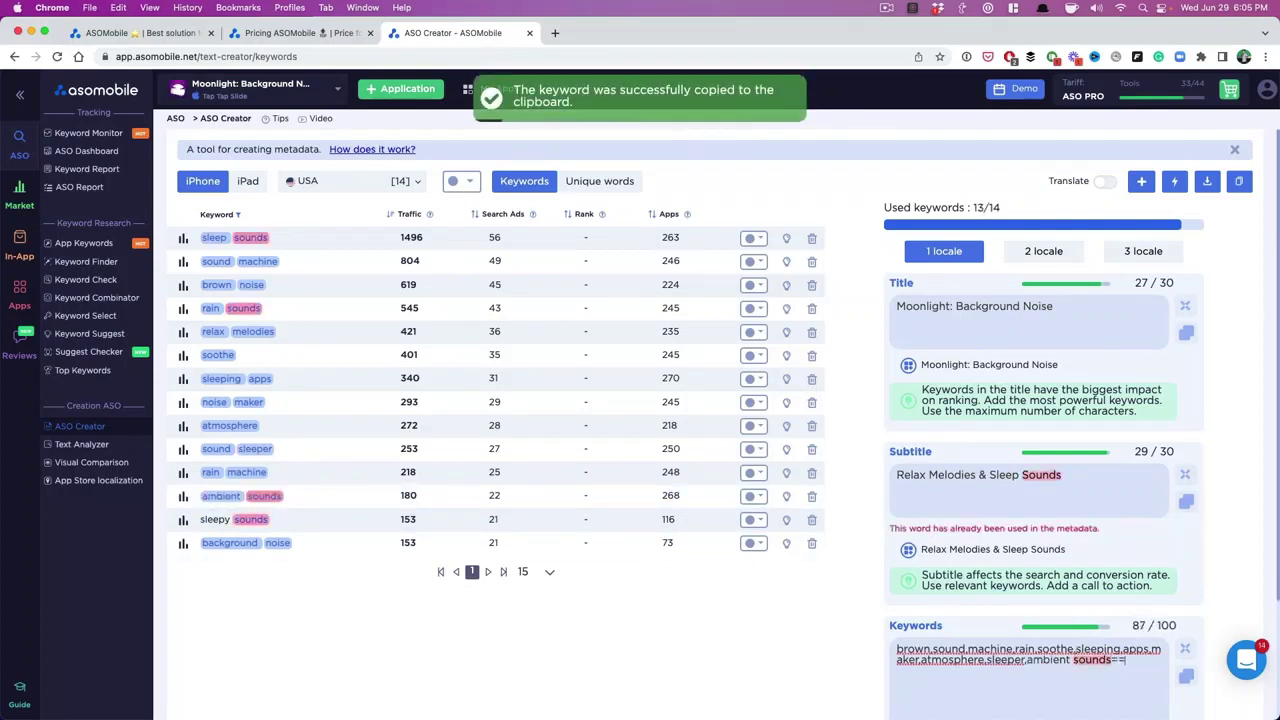
{"action": "key", "text": "BackSpace"}
{"action": "key", "text": "BackSpace"}
{"action": "key", "text": "BackSpace"}
{"action": "key", "text": "BackSpace"}
{"action": "key", "text": "BackSpace"}
{"action": "key", "text": "BackSpace"}
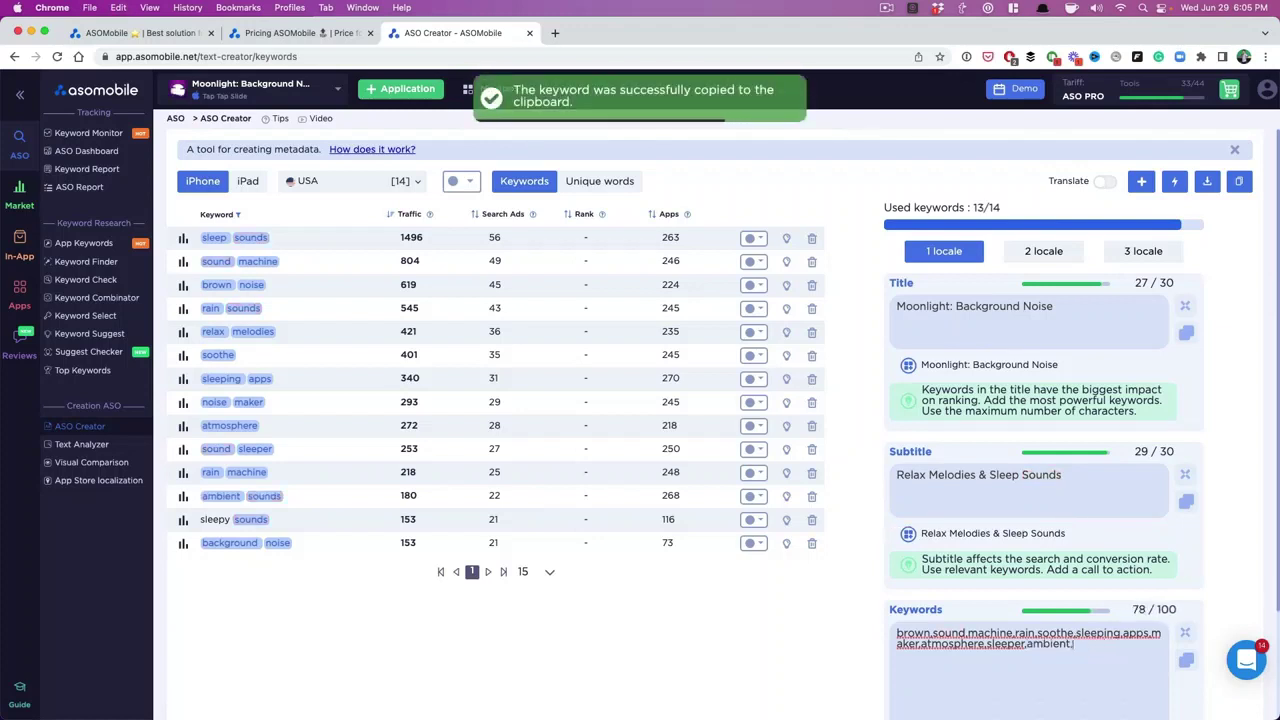
{"action": "type", "text": "sleepy,"}
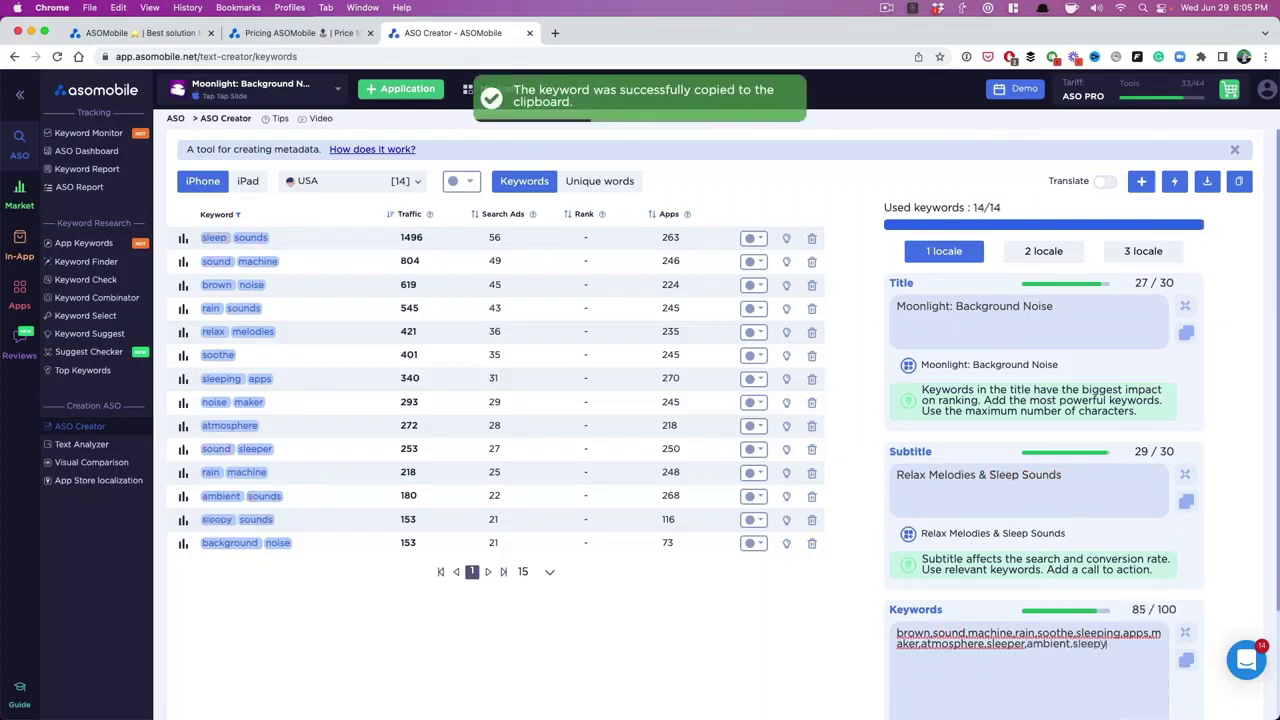